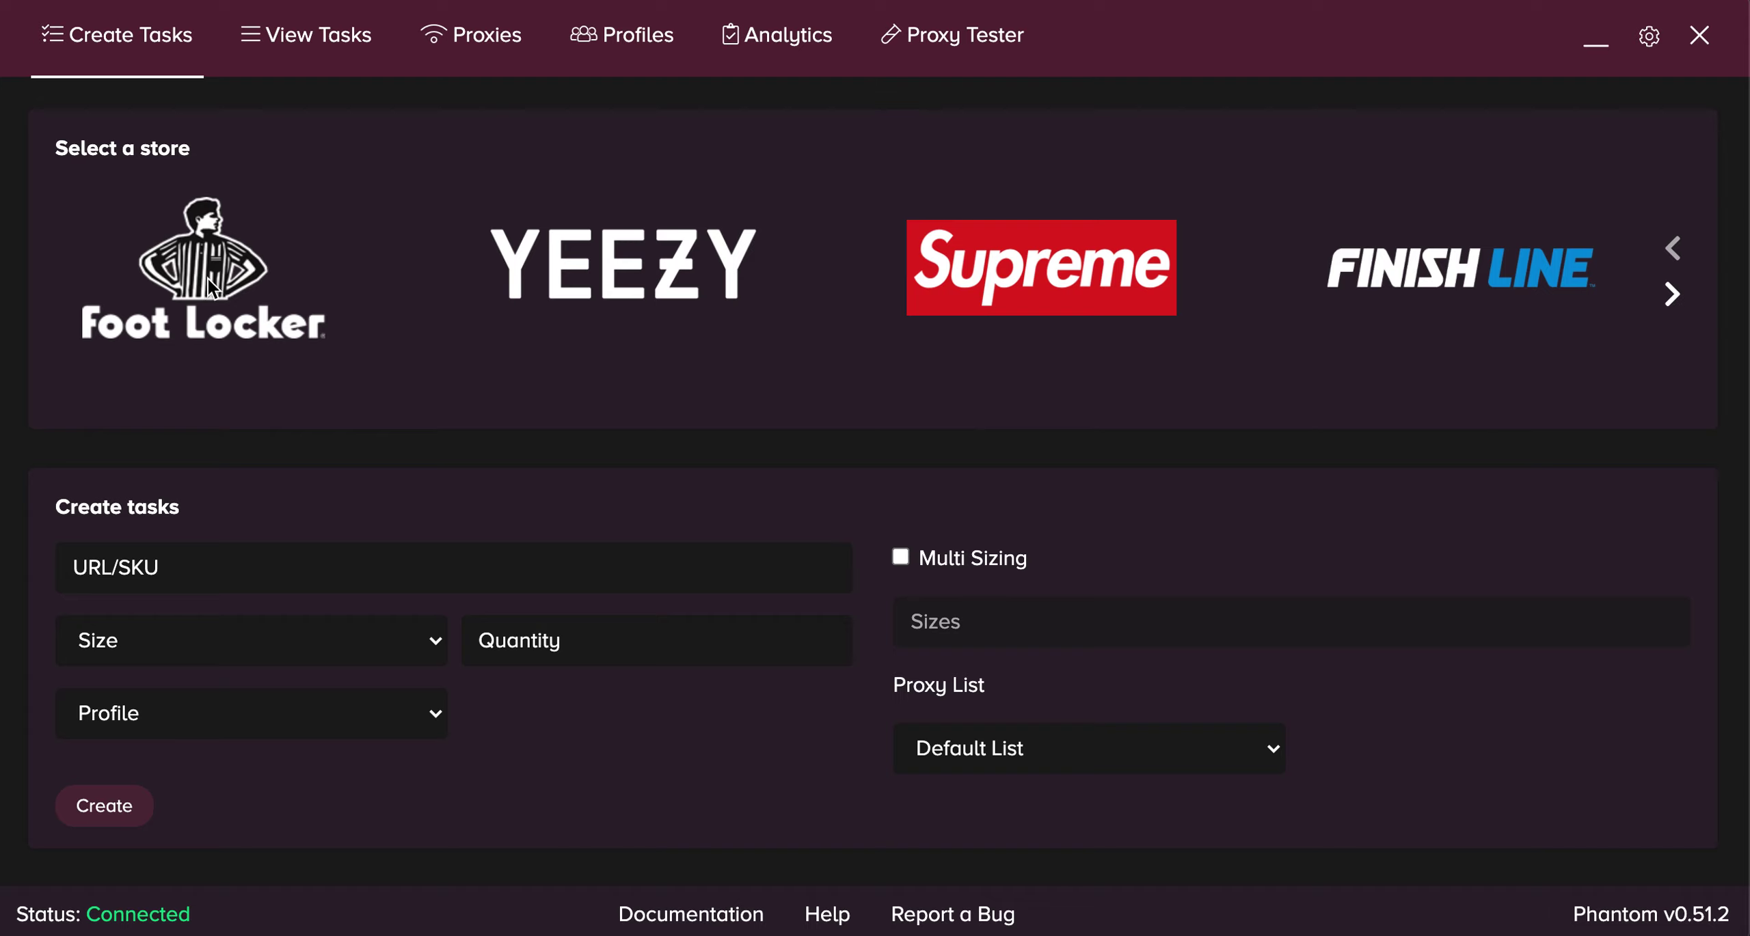
Step: Choose Foot Locker as the store and set its region to US
{"action": "left_click", "coordinate": [270, 324]}
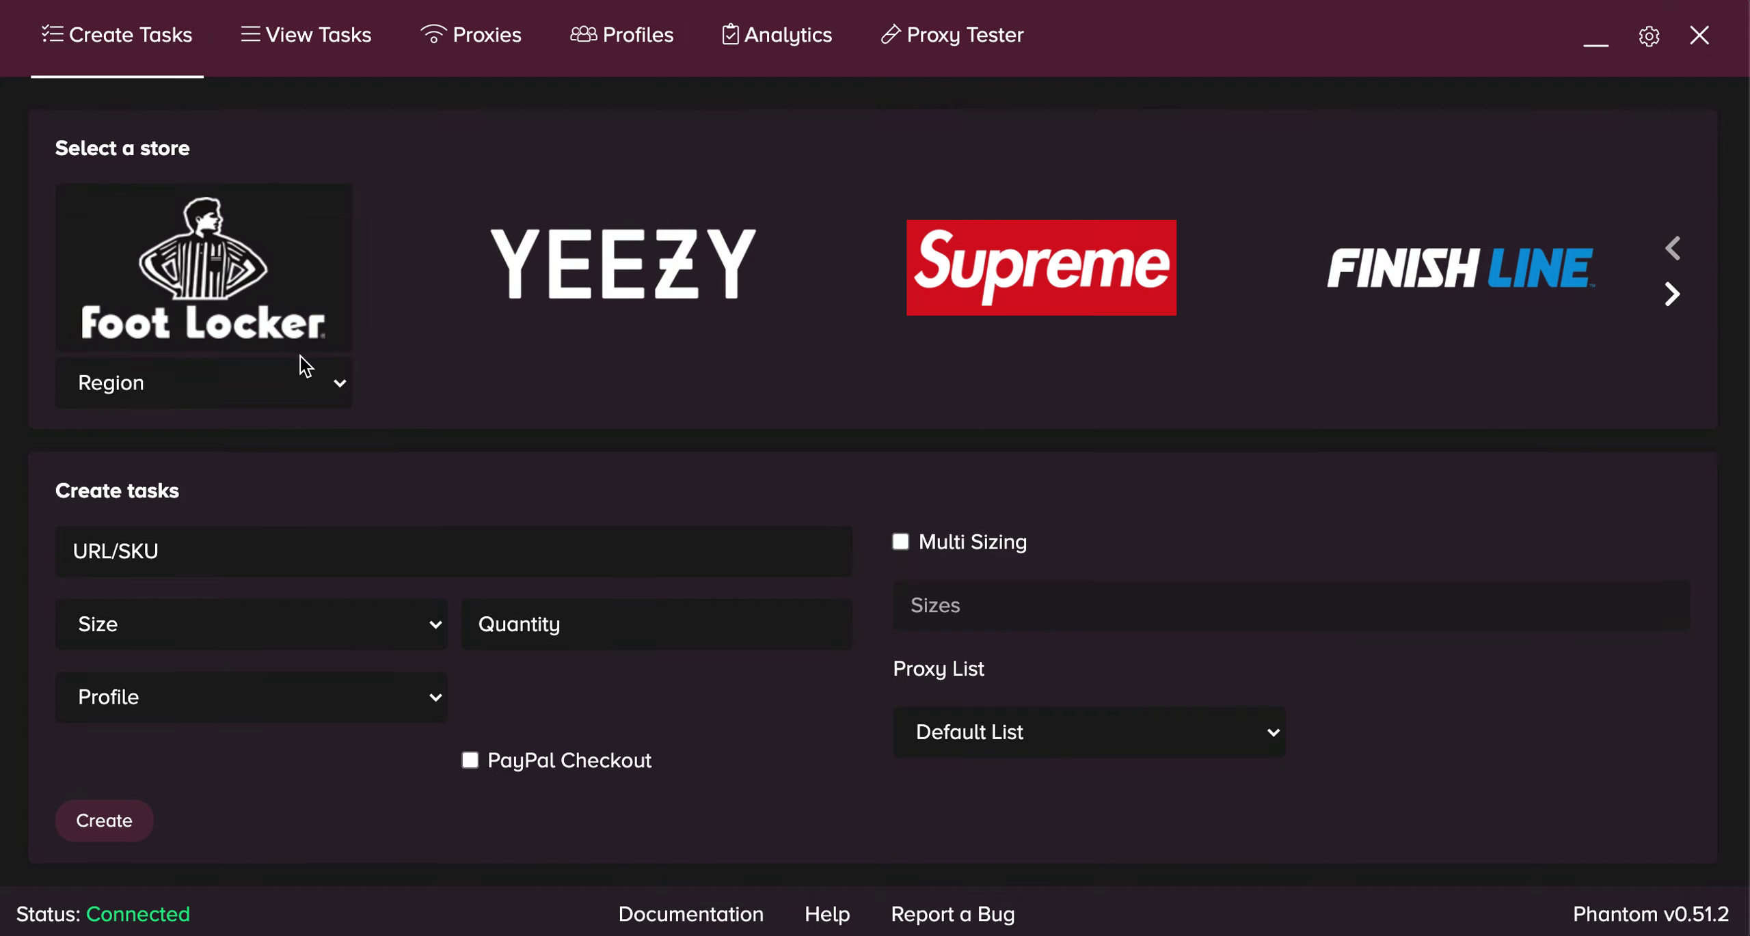
{"action": "left_click", "coordinate": [296, 376]}
{"action": "left_click", "coordinate": [283, 409]}
{"action": "left_click", "coordinate": [283, 391]}
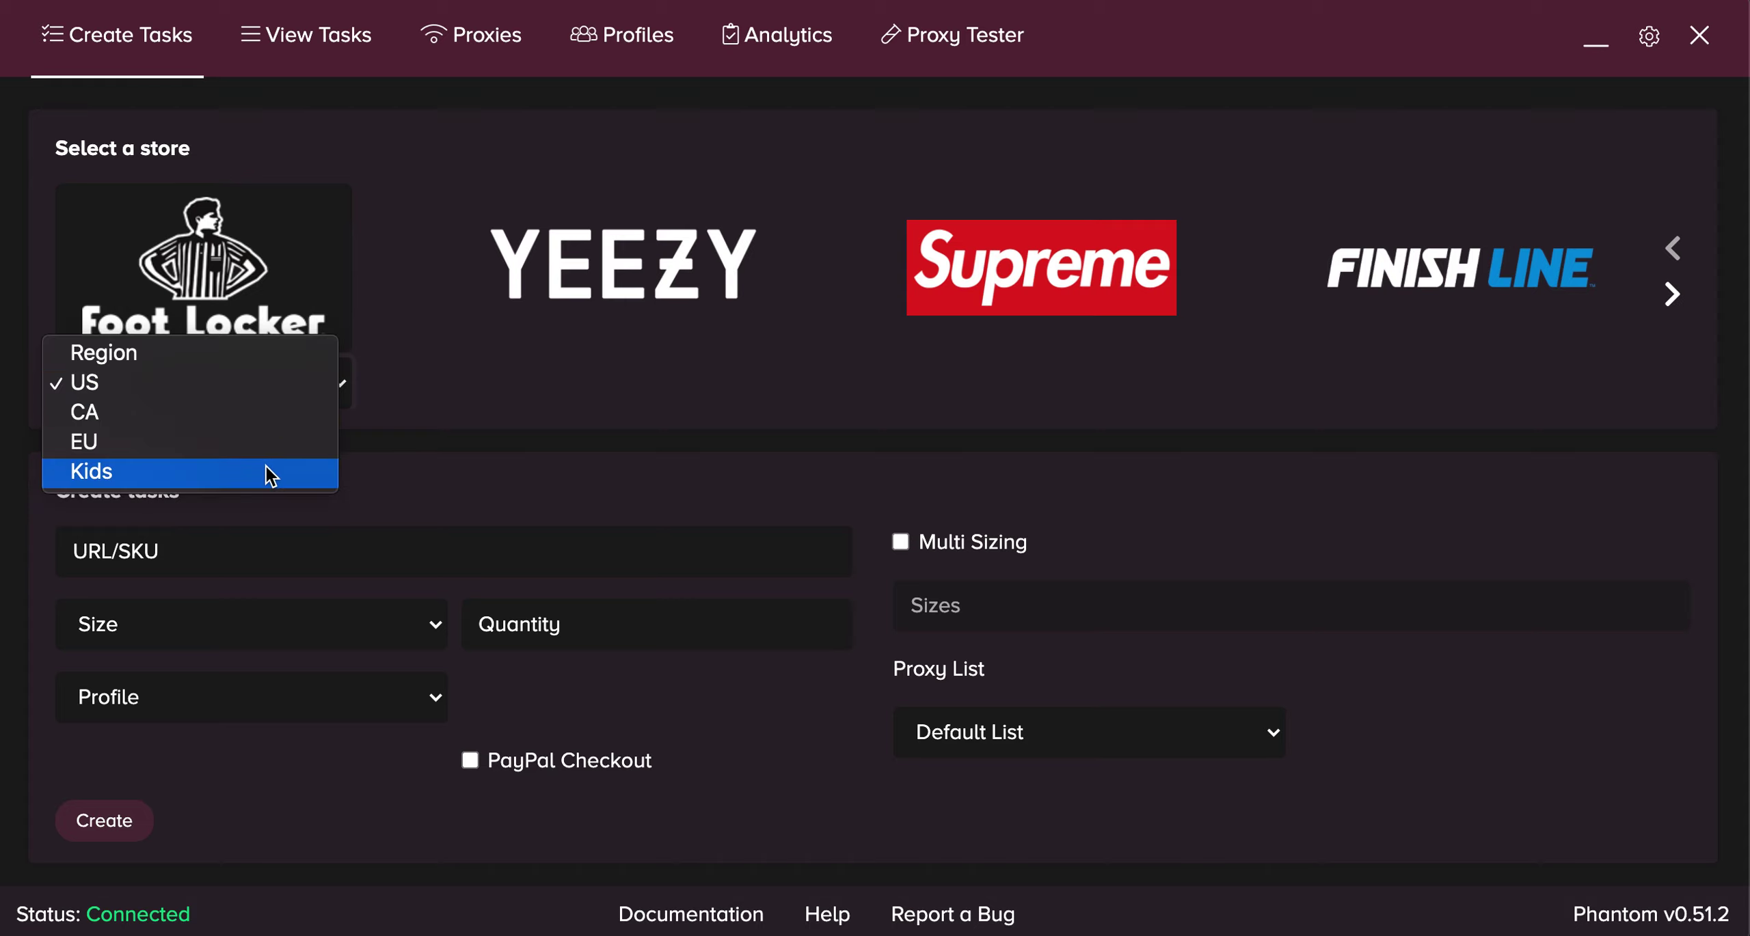
{"action": "left_click", "coordinate": [510, 371]}
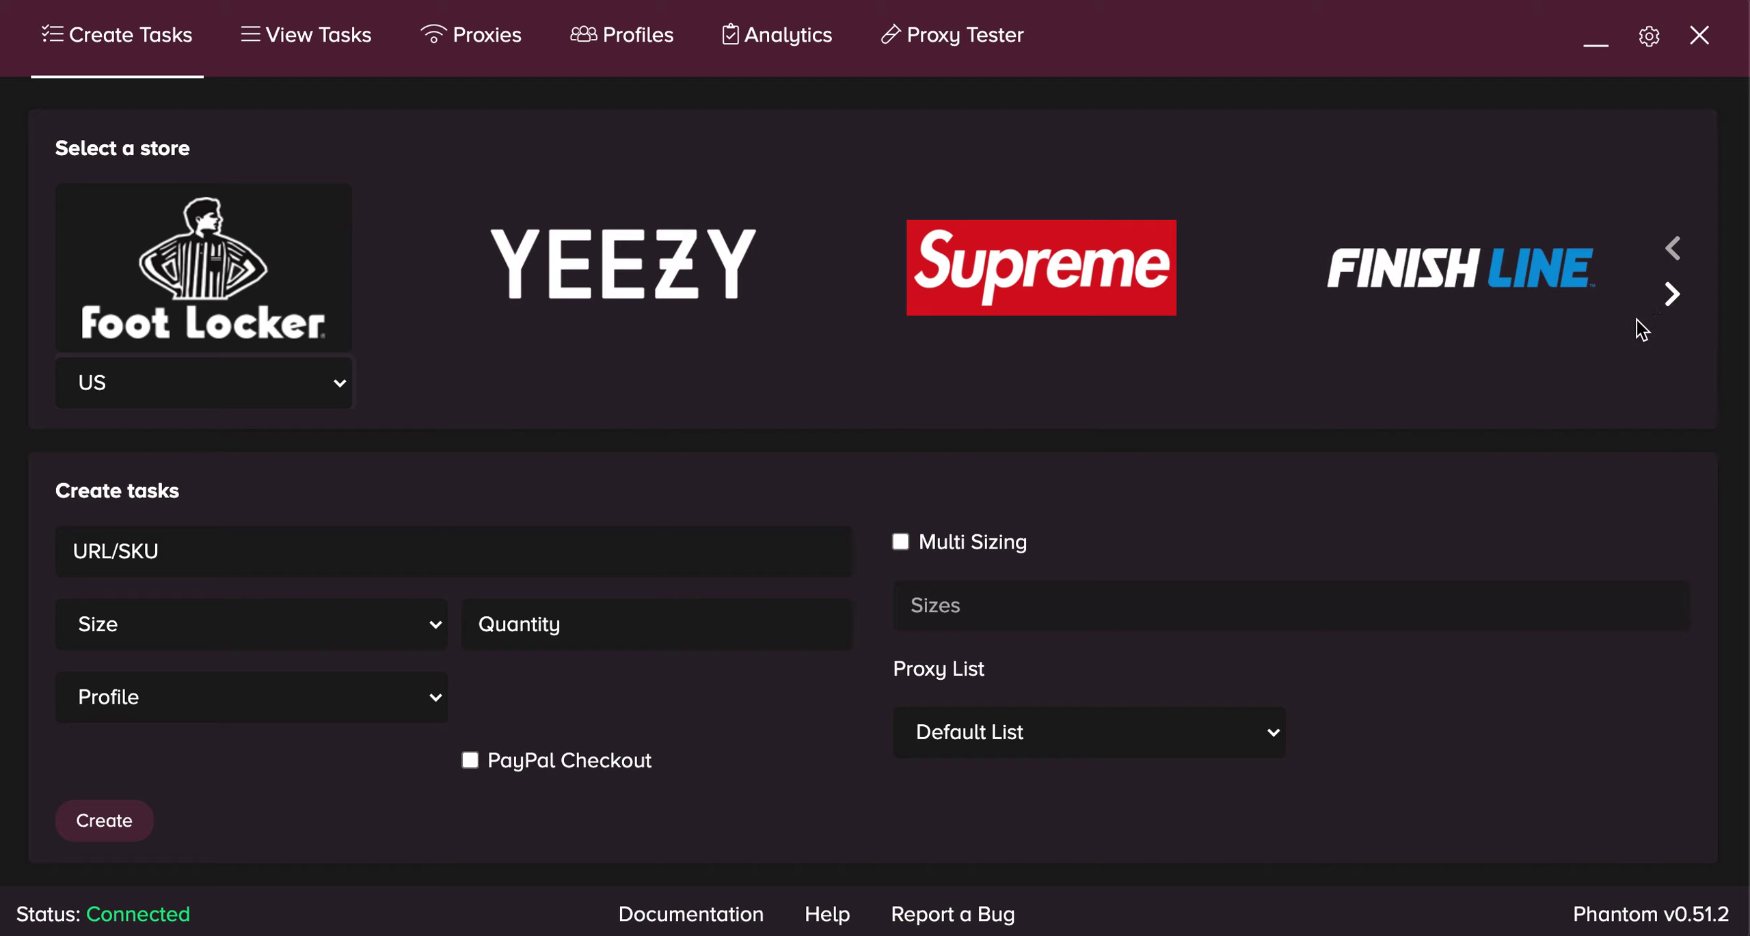
{"action": "left_click", "coordinate": [1669, 305]}
{"action": "left_click", "coordinate": [1670, 307]}
{"action": "left_click", "coordinate": [1670, 308]}
{"action": "left_click", "coordinate": [1670, 307]}
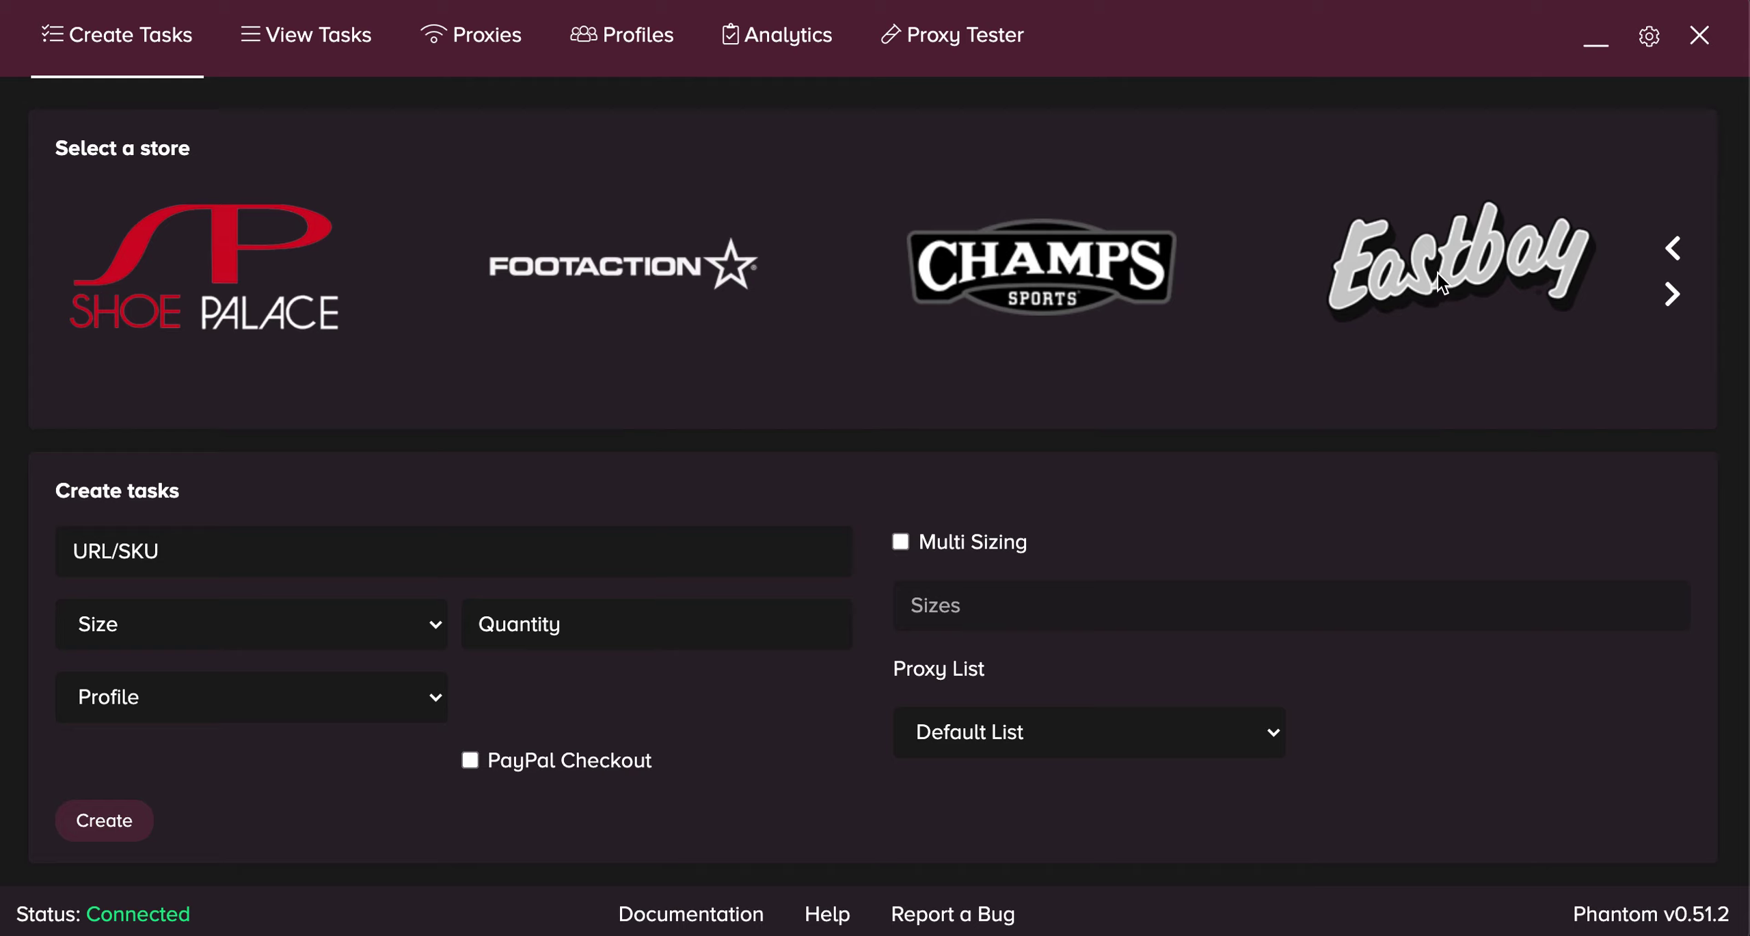
{"action": "left_click", "coordinate": [1674, 247]}
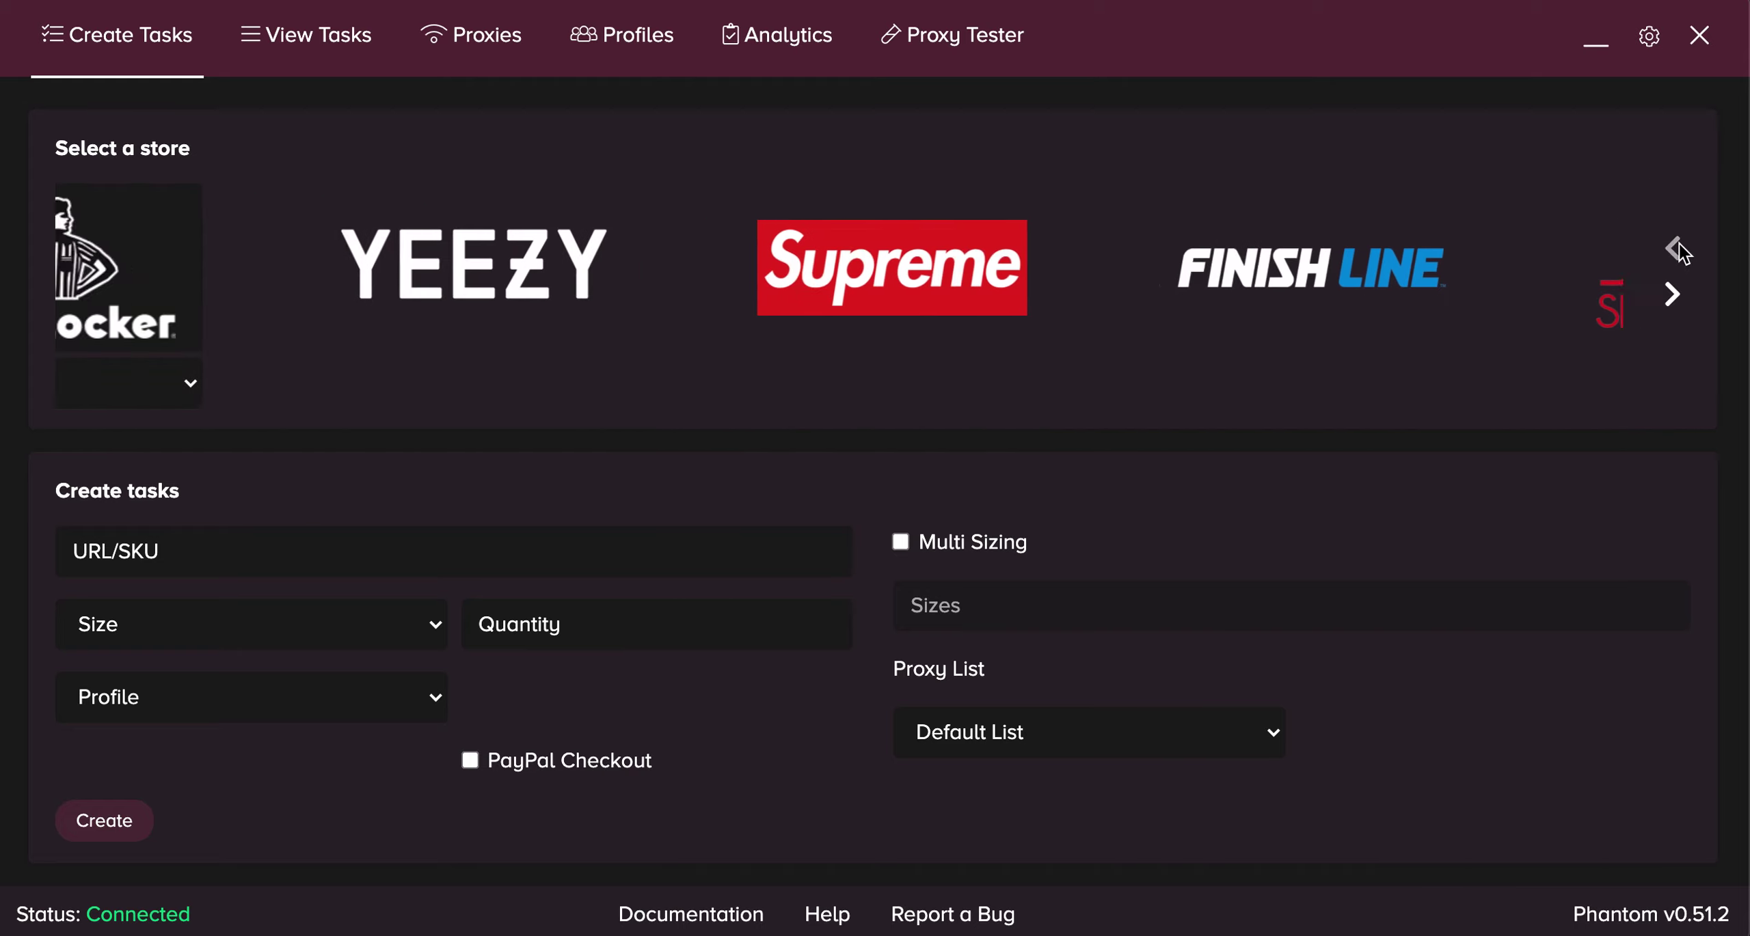
Step: Enter 55088105 as the product SKU and set the task size to 5.0
{"action": "left_click", "coordinate": [297, 546]}
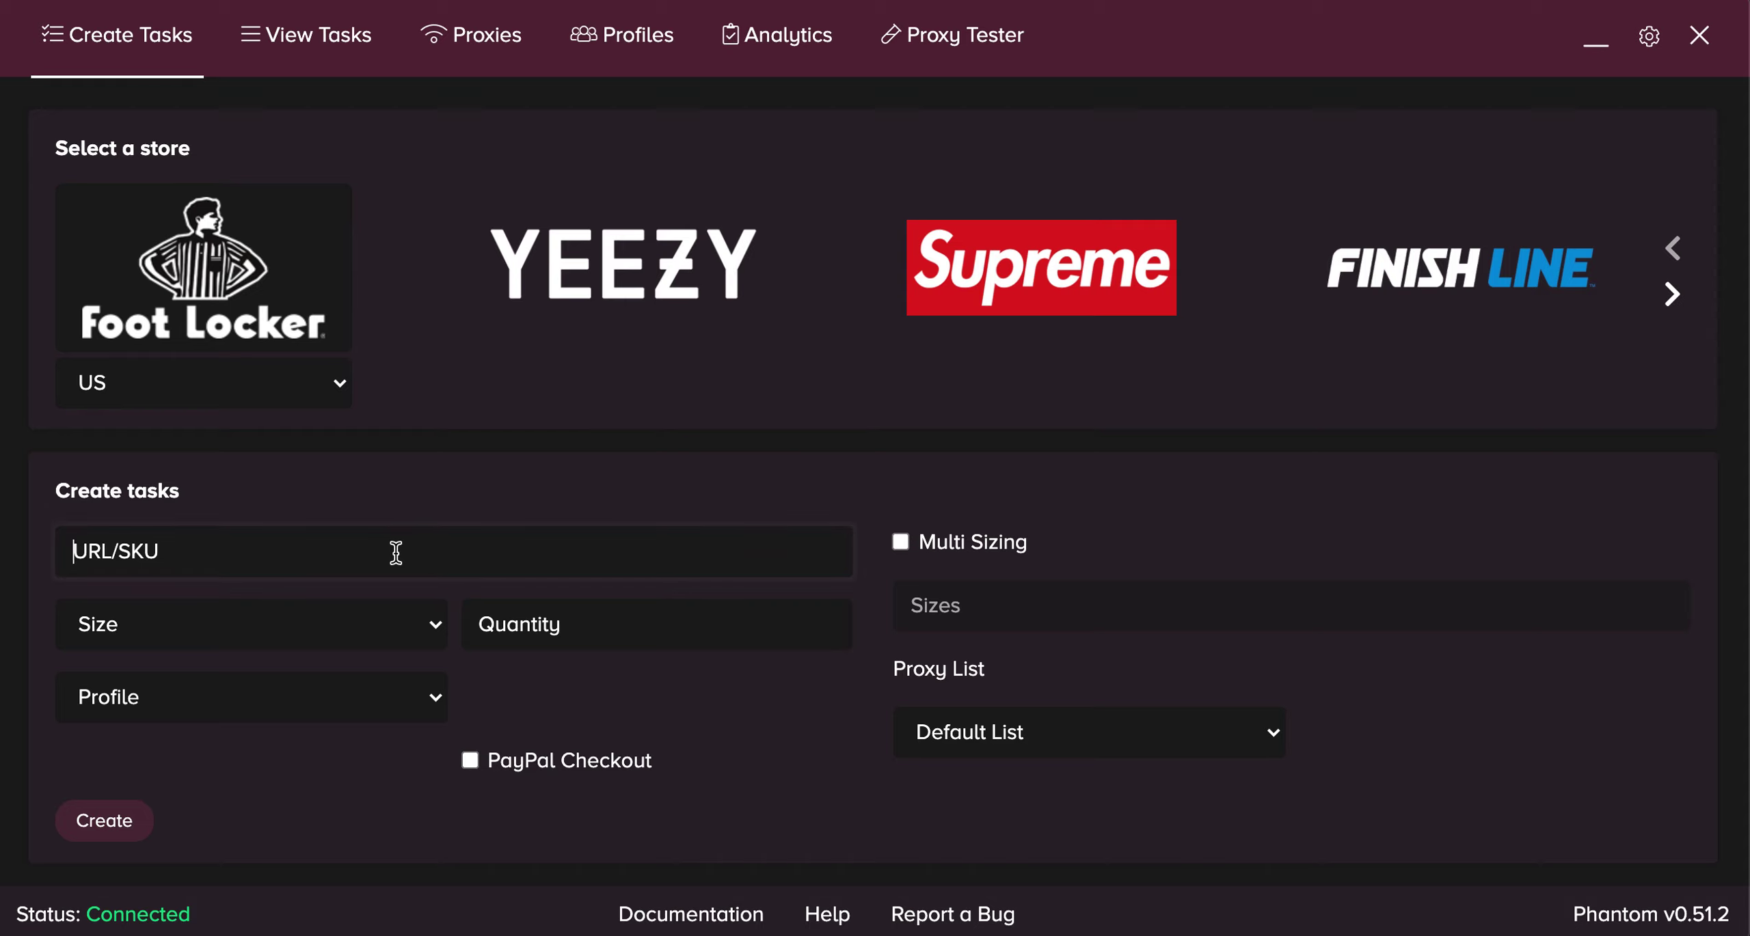
{"action": "type", "text": "55088105"}
{"action": "left_click", "coordinate": [290, 627]}
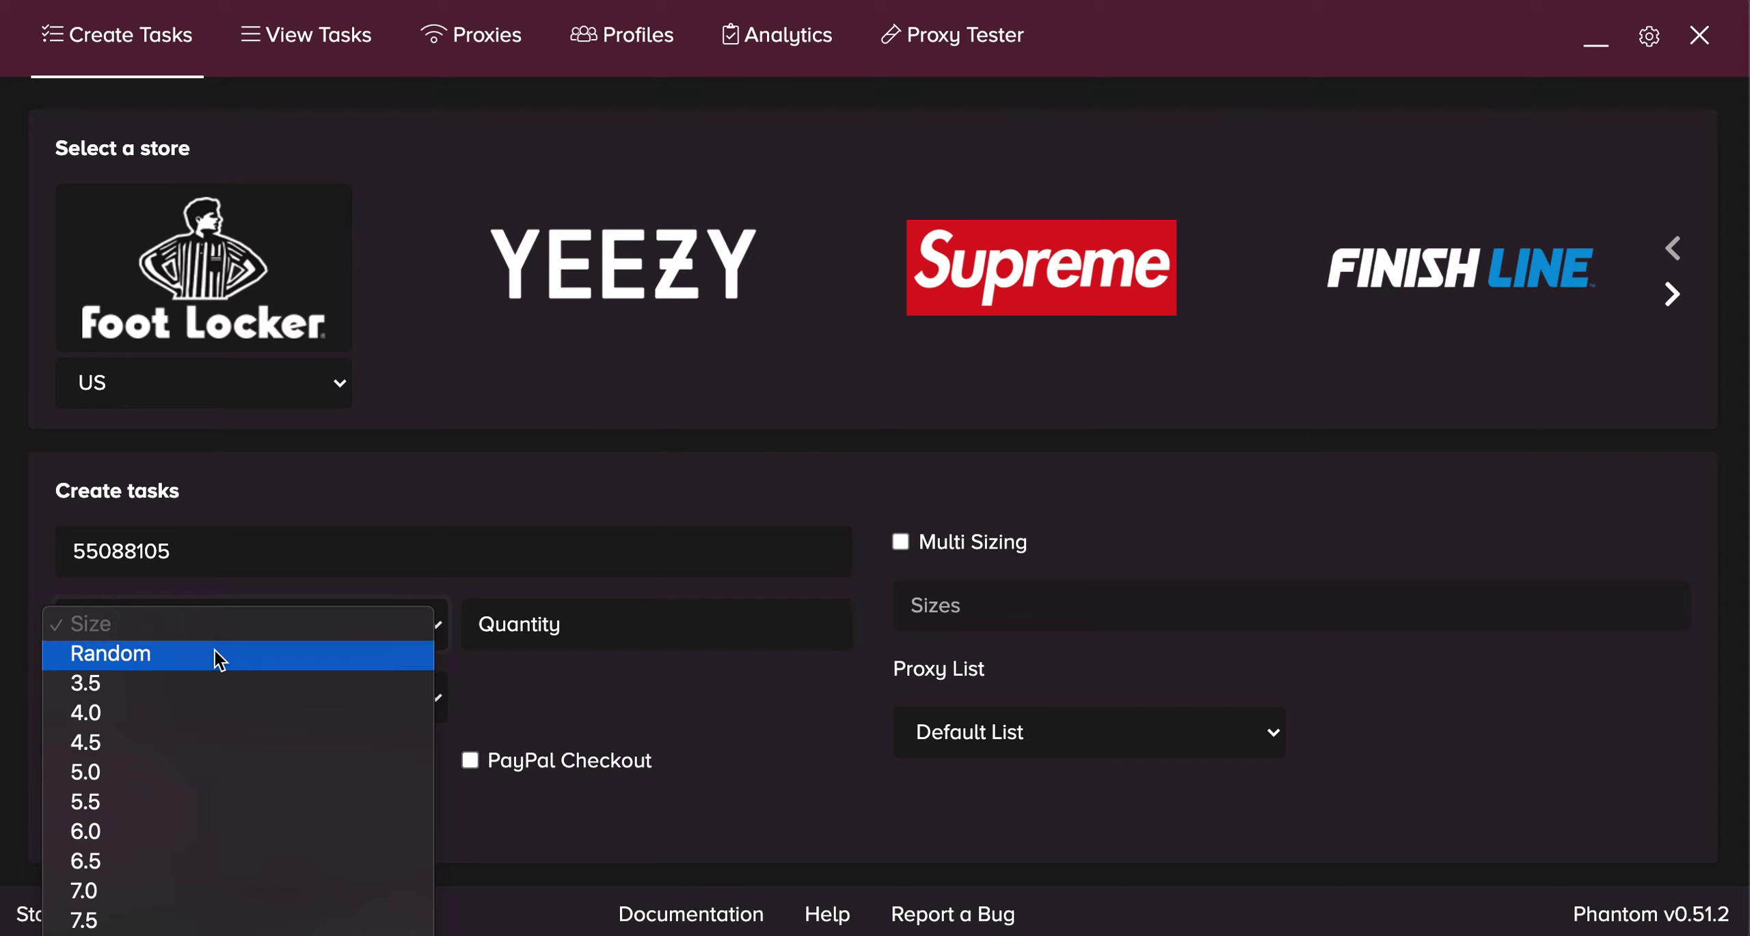
{"action": "left_click", "coordinate": [189, 642]}
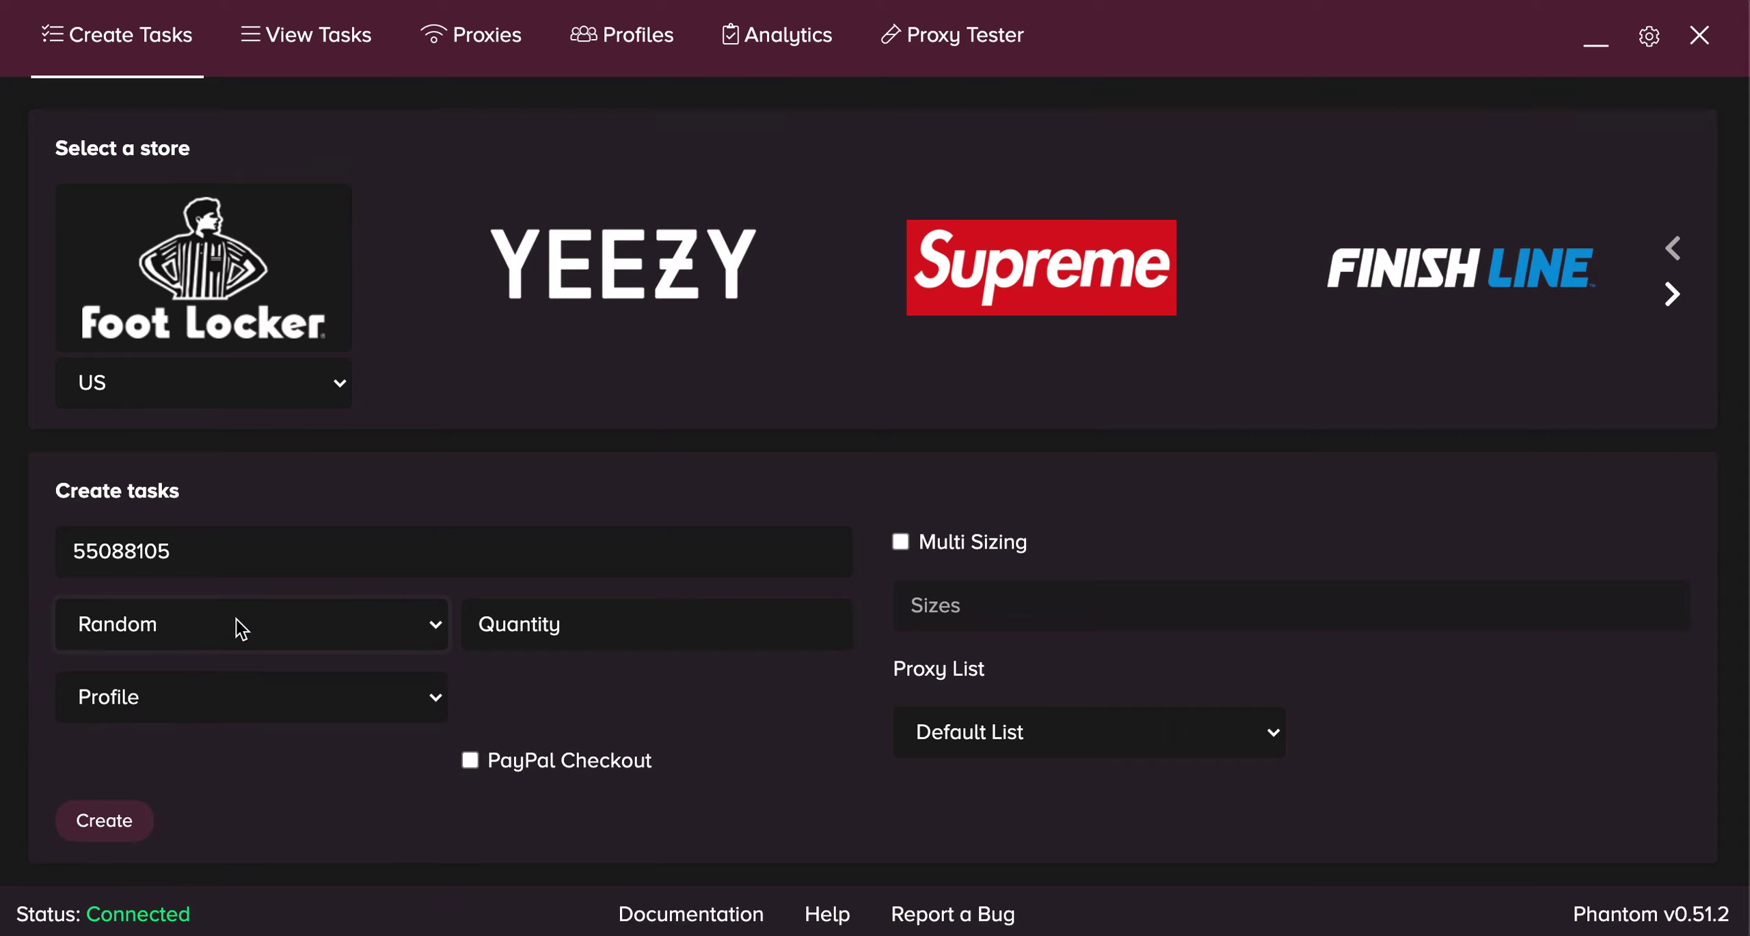
{"action": "left_click", "coordinate": [235, 625]}
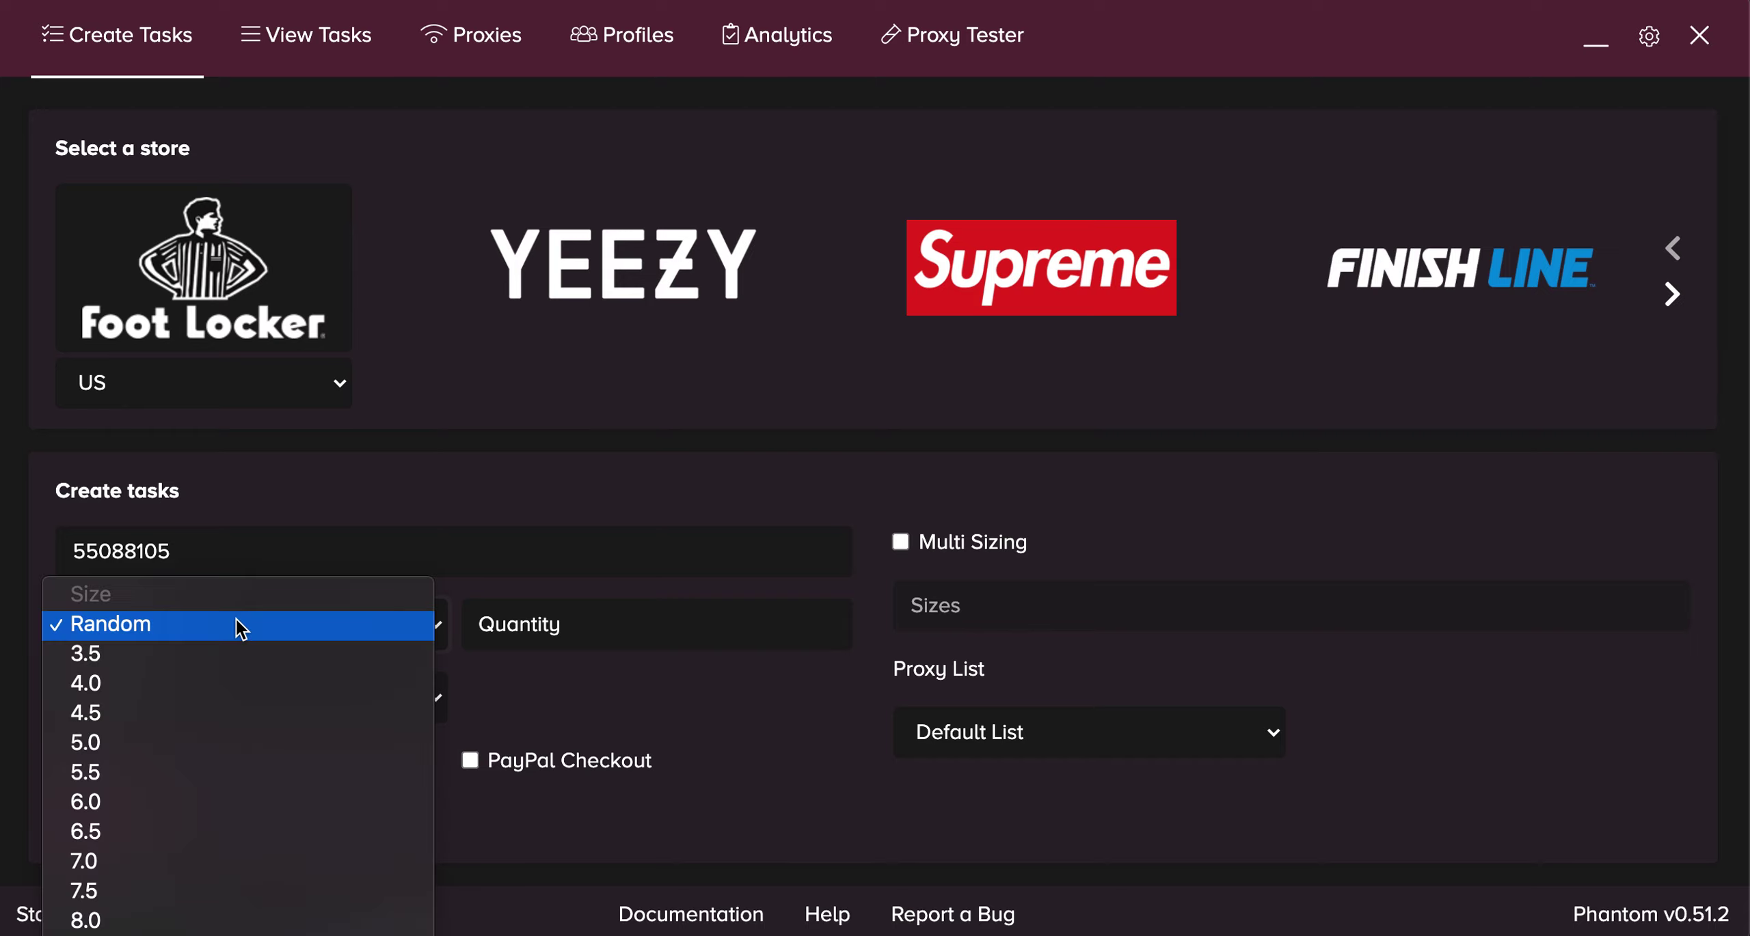
{"action": "left_click", "coordinate": [146, 731]}
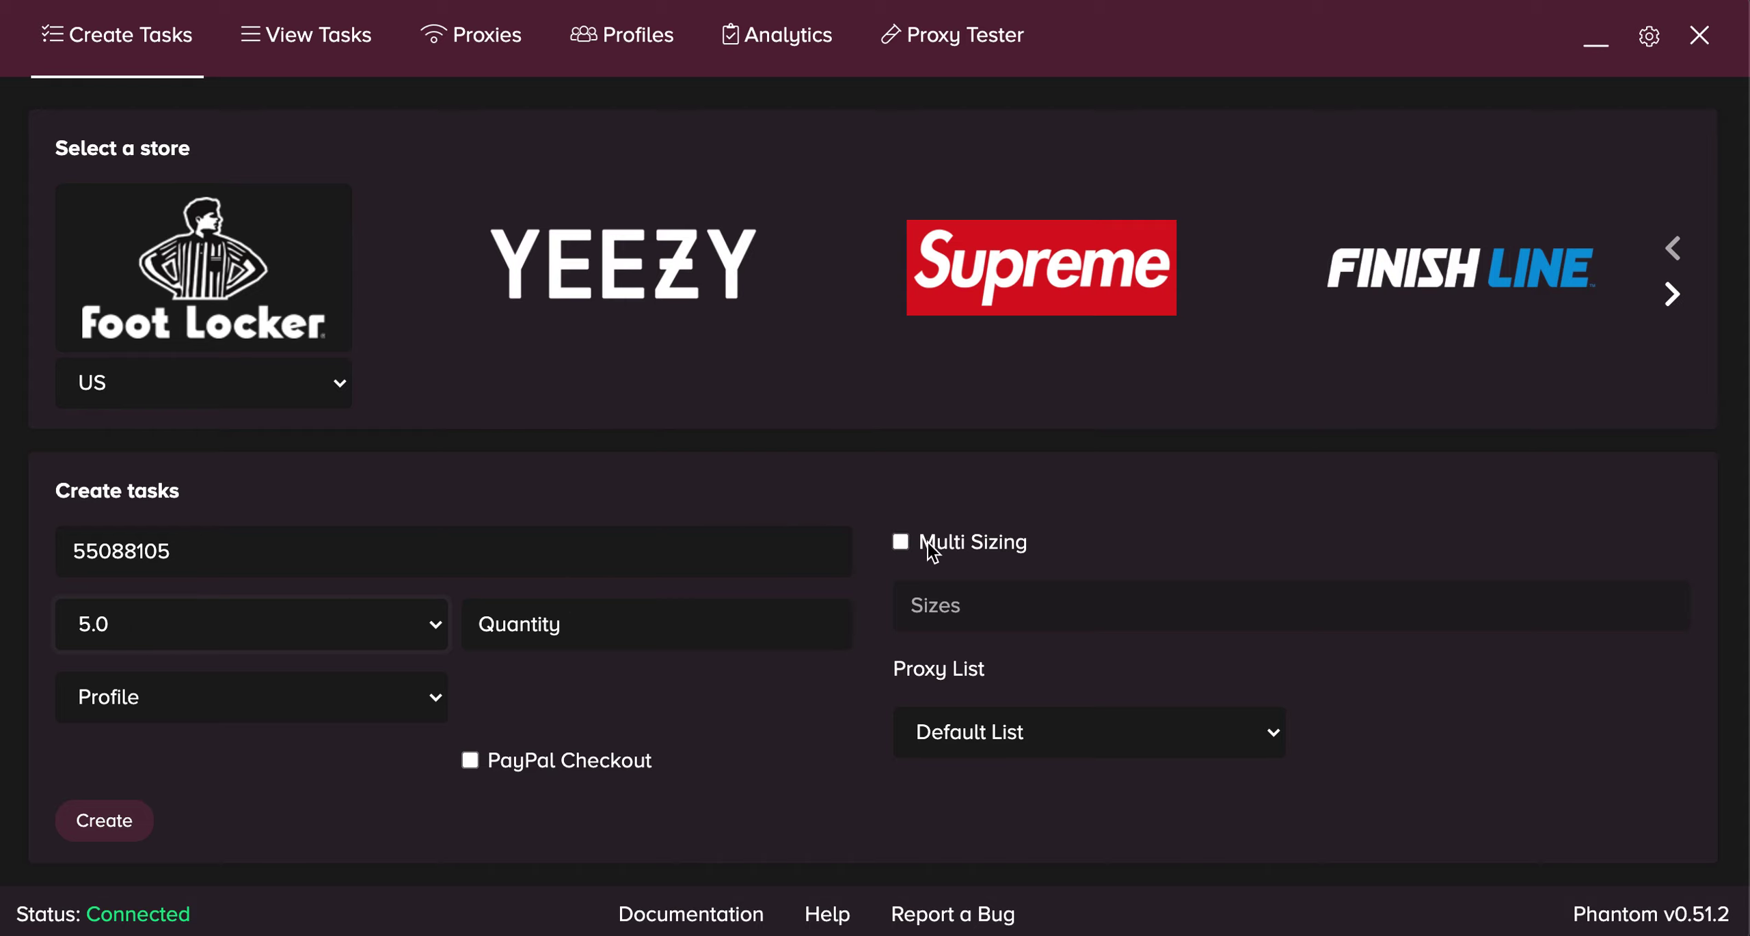
Step: Enable Multi Sizing and enter the sizes 4,4.5,5,5.5,6,6.5,7
{"action": "left_click", "coordinate": [900, 542]}
{"action": "left_click", "coordinate": [922, 586]}
{"action": "type", "text": "4,4.5,5,5.5,6,"}
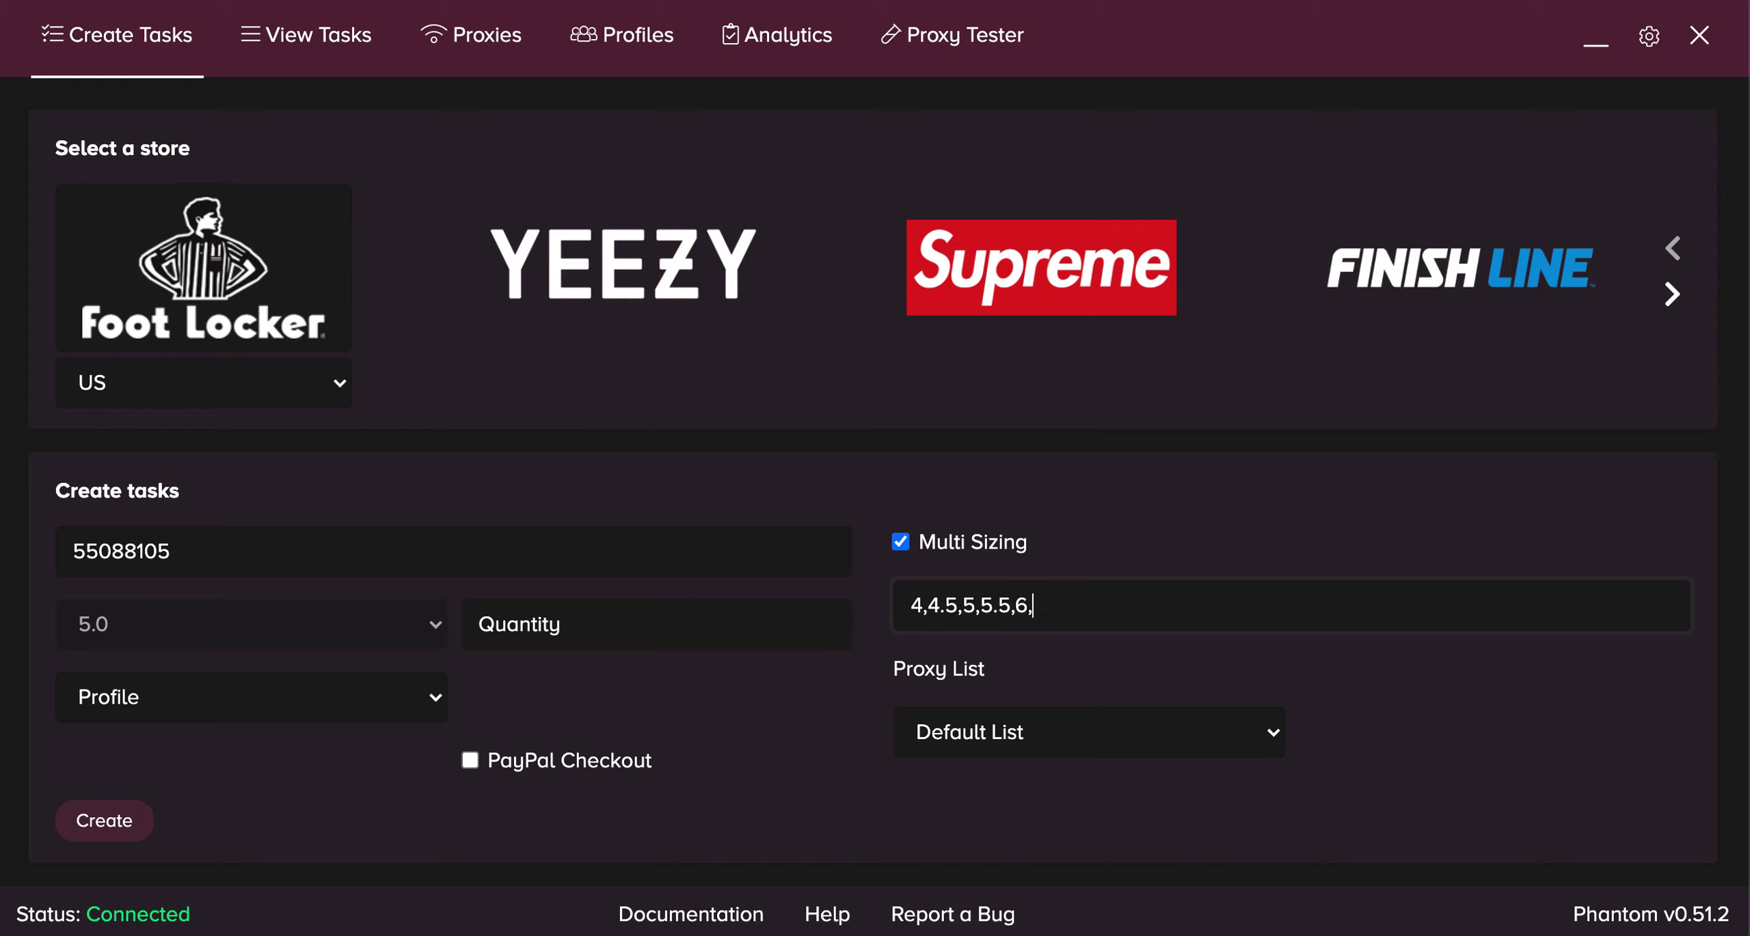
{"action": "type", "text": "6.5,7"}
Step: Set the task quantity to 5 and choose Use All Profiles as the profile
{"action": "left_click", "coordinate": [519, 627]}
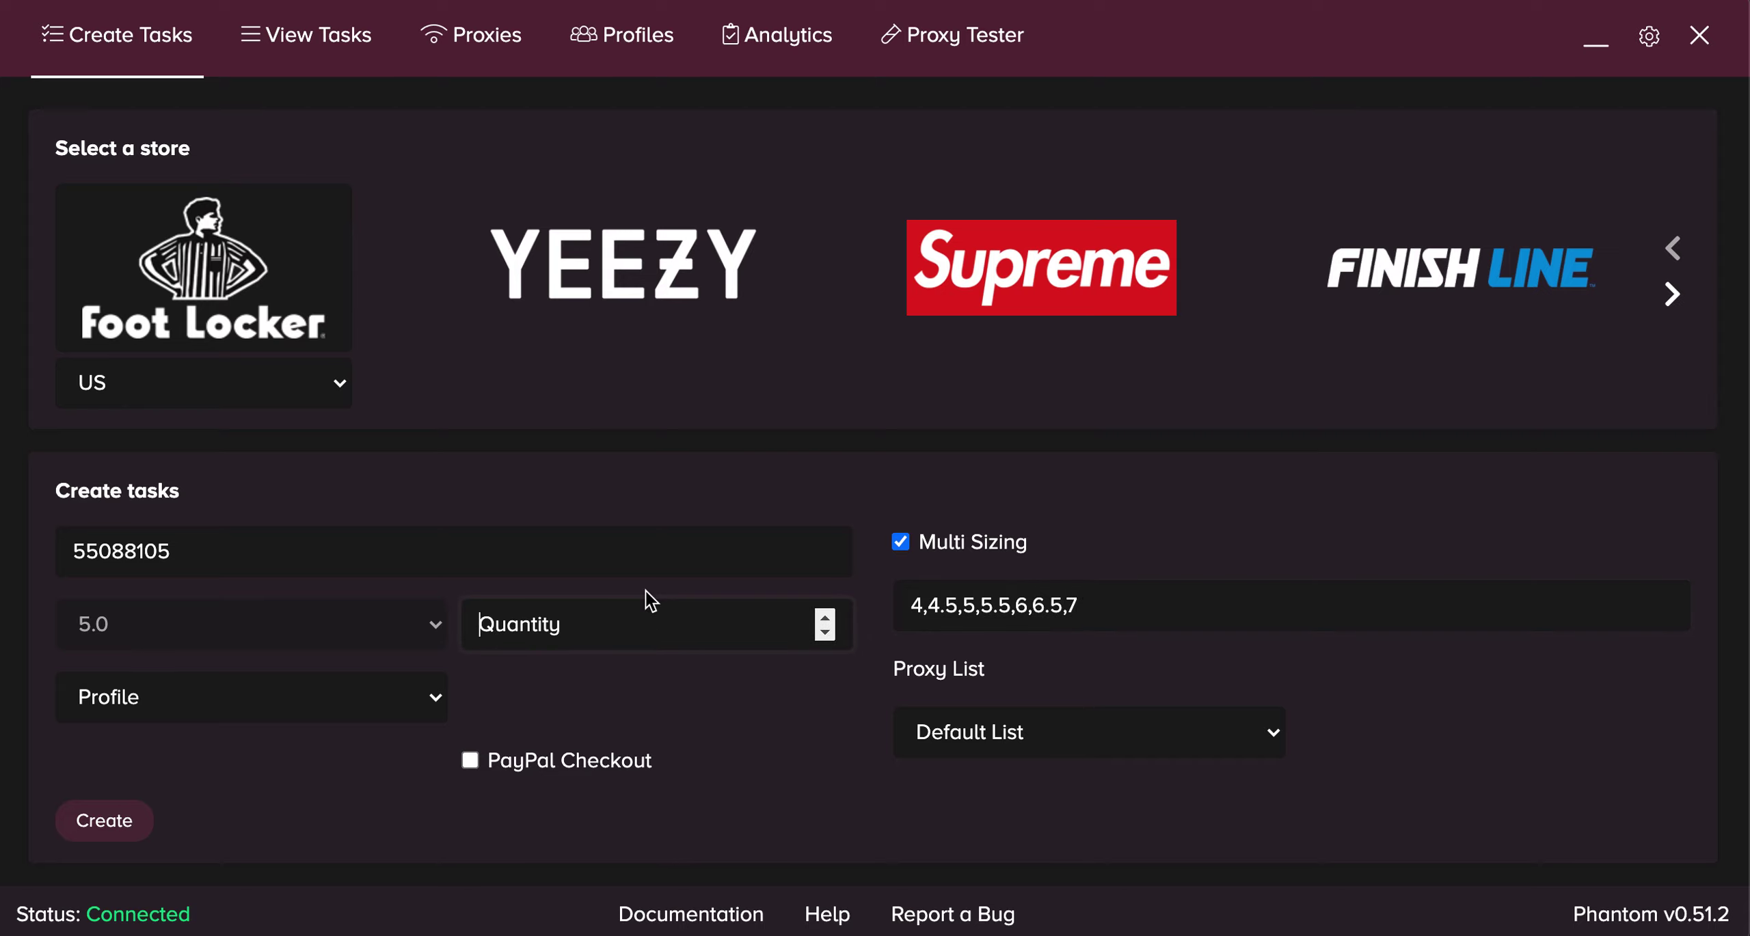
{"action": "type", "text": "5"}
{"action": "left_click", "coordinate": [417, 703]}
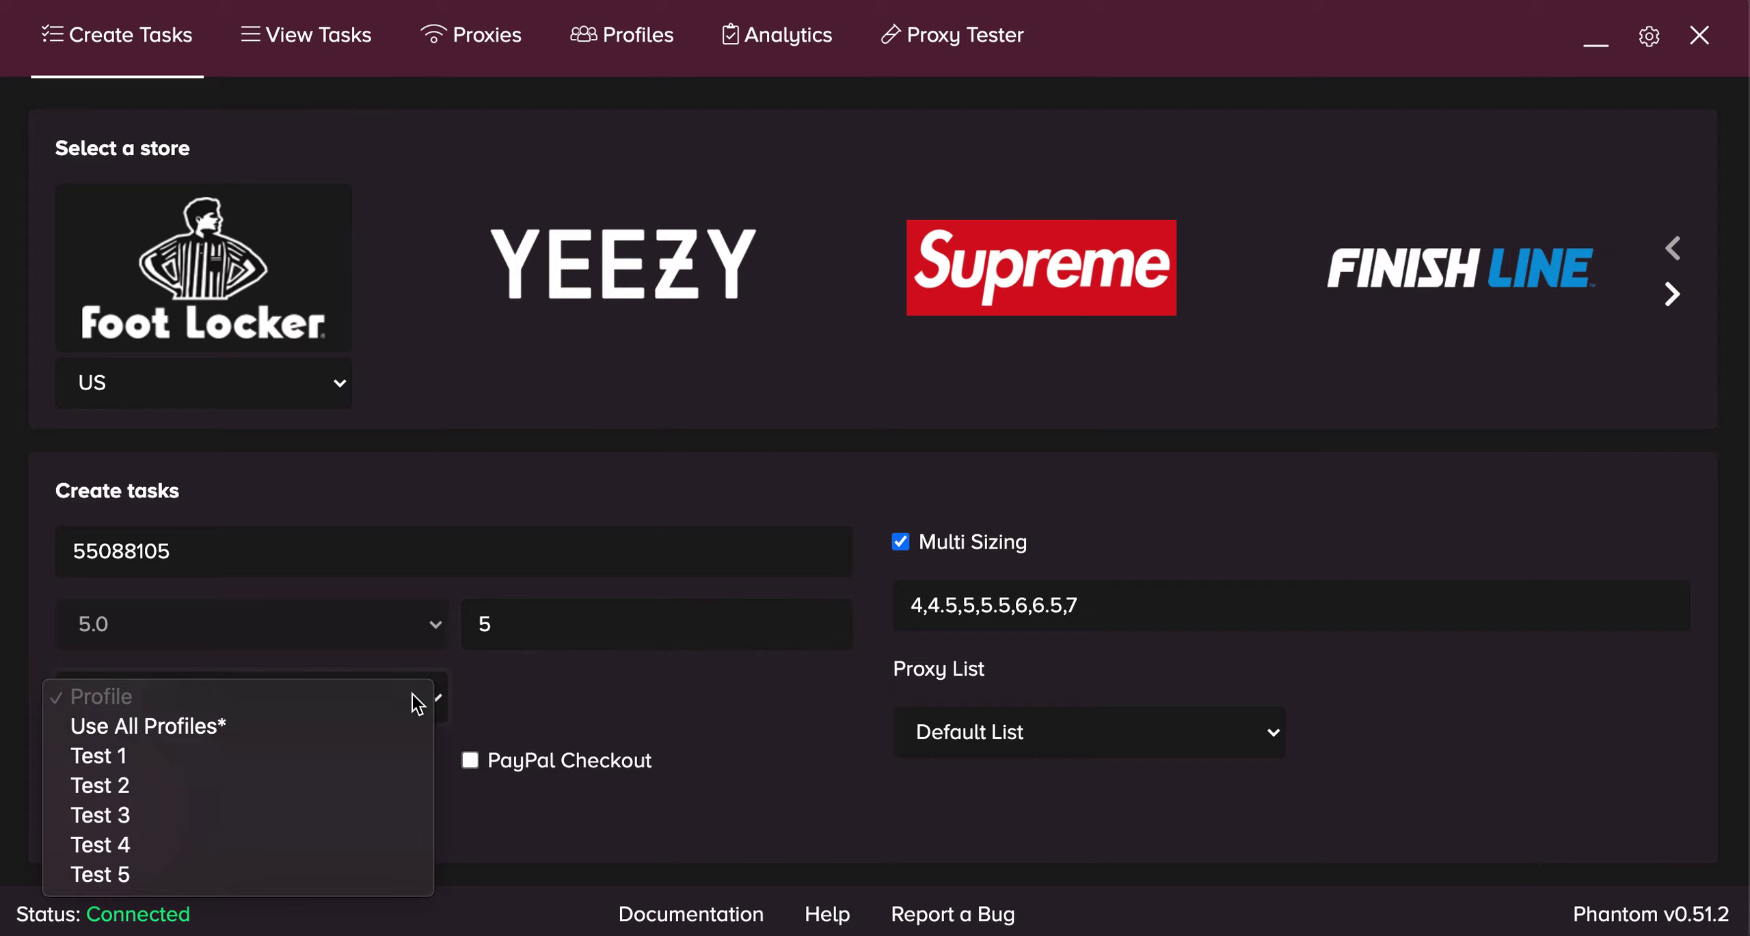
{"action": "left_click", "coordinate": [316, 758]}
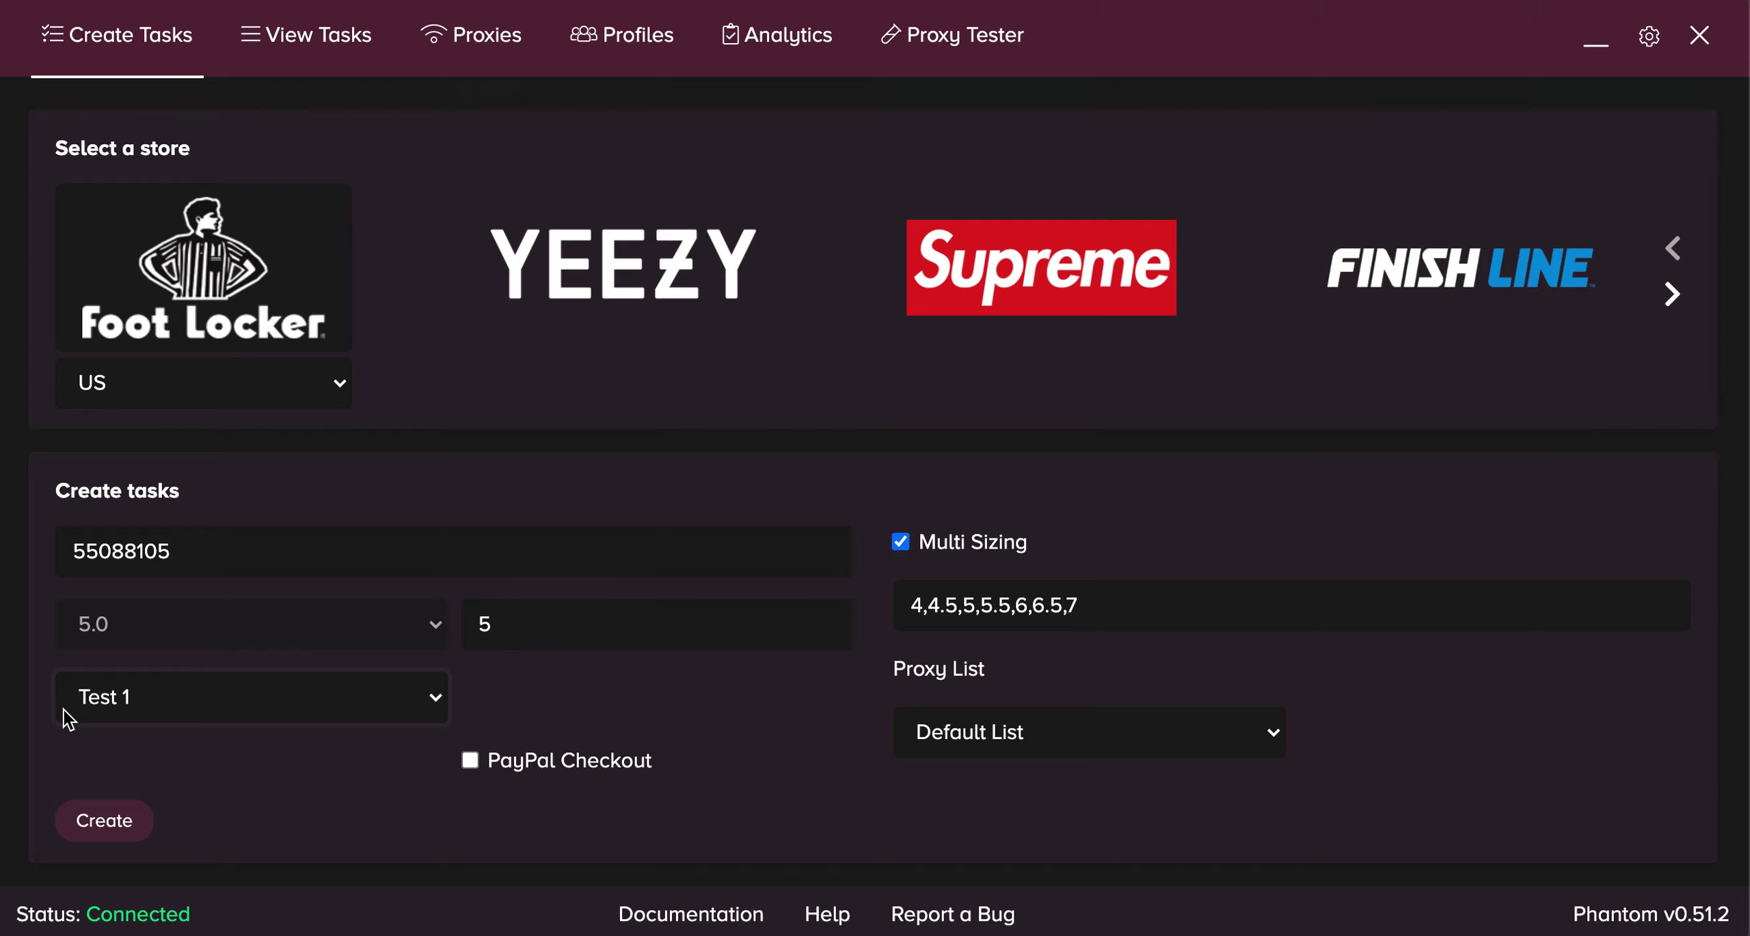
{"action": "left_click", "coordinate": [121, 715]}
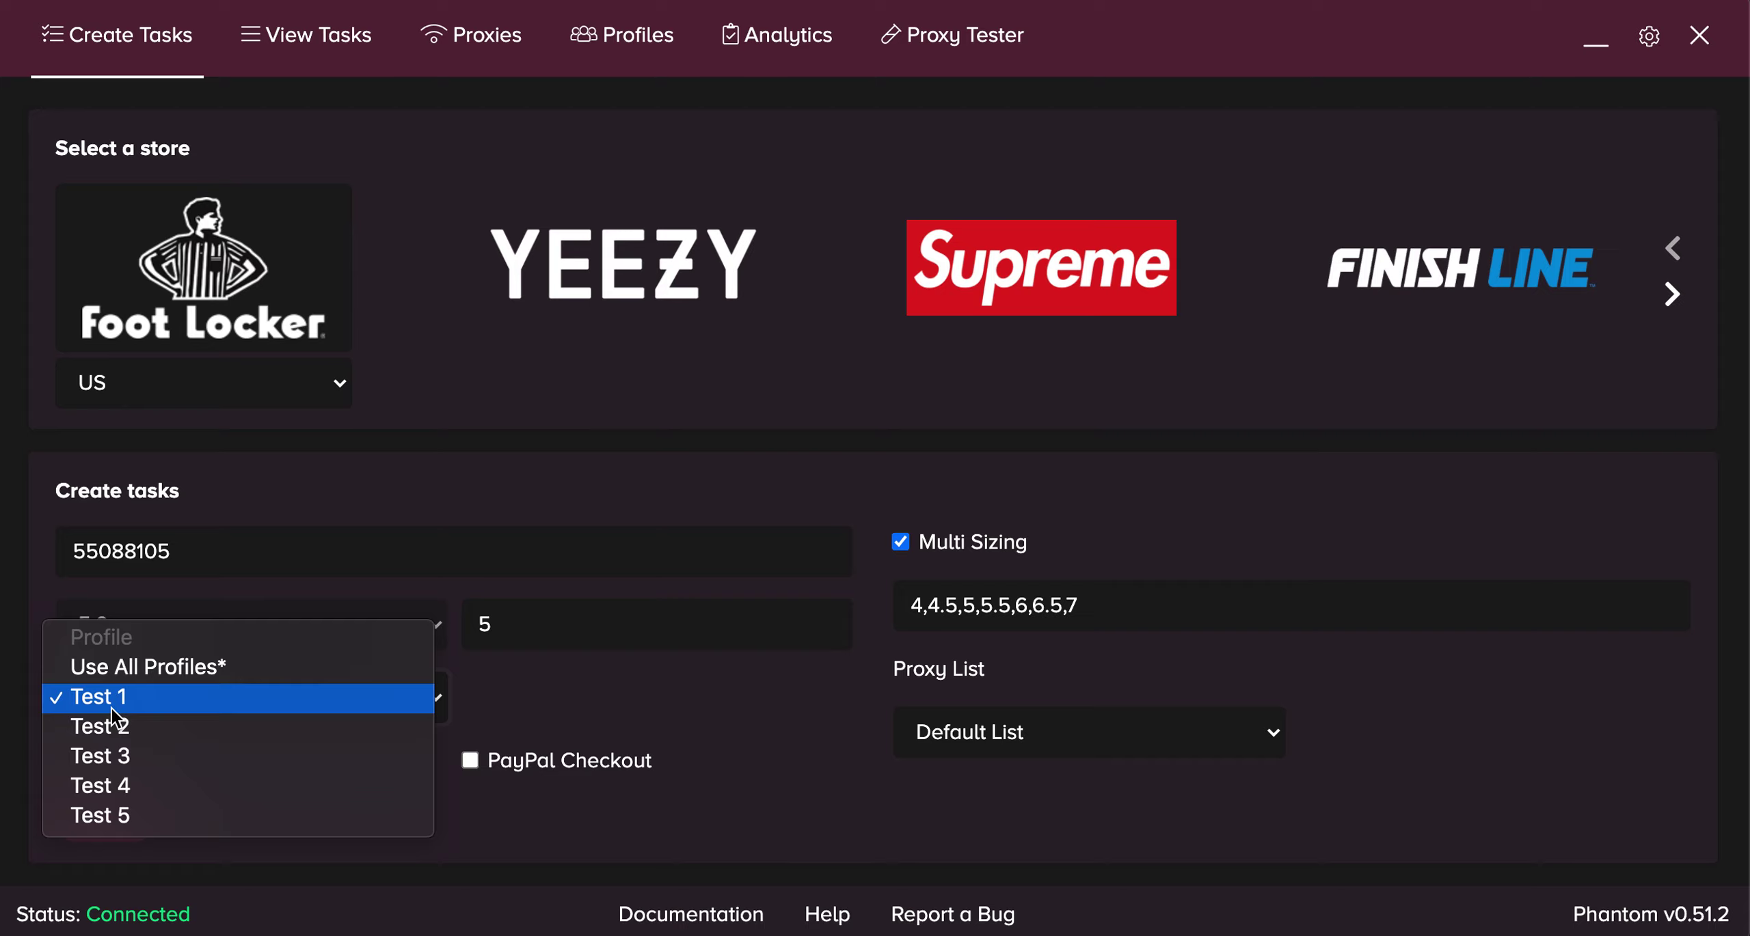
{"action": "left_click", "coordinate": [140, 670]}
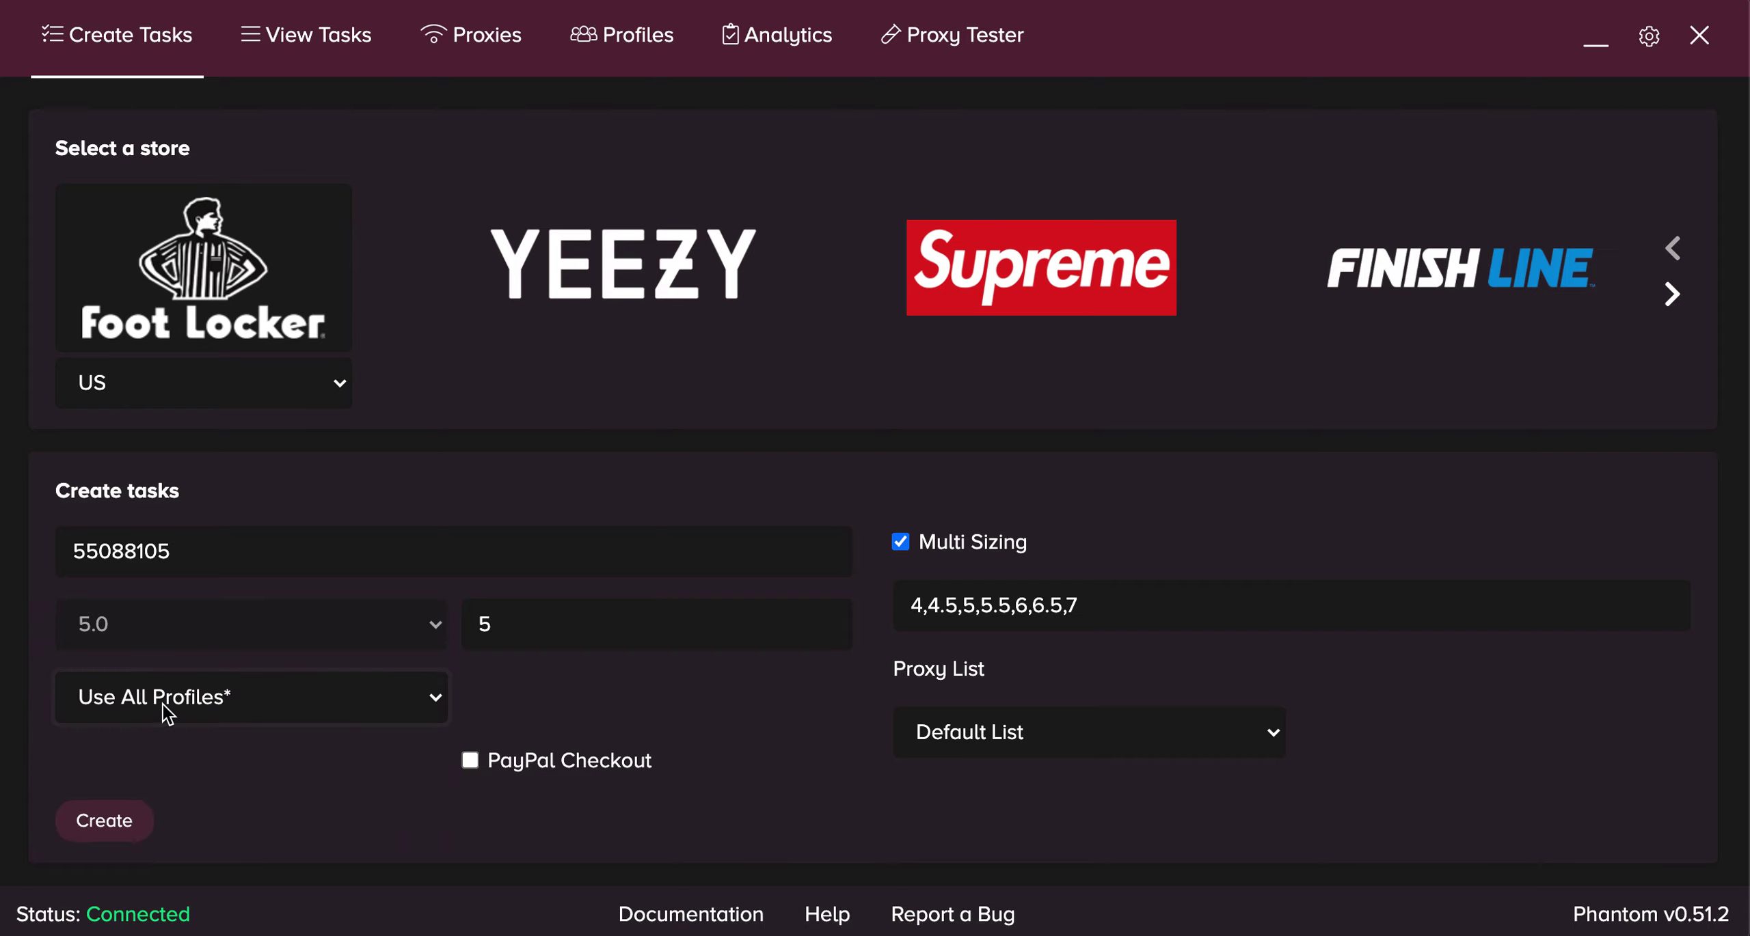
{"action": "left_click", "coordinate": [163, 704]}
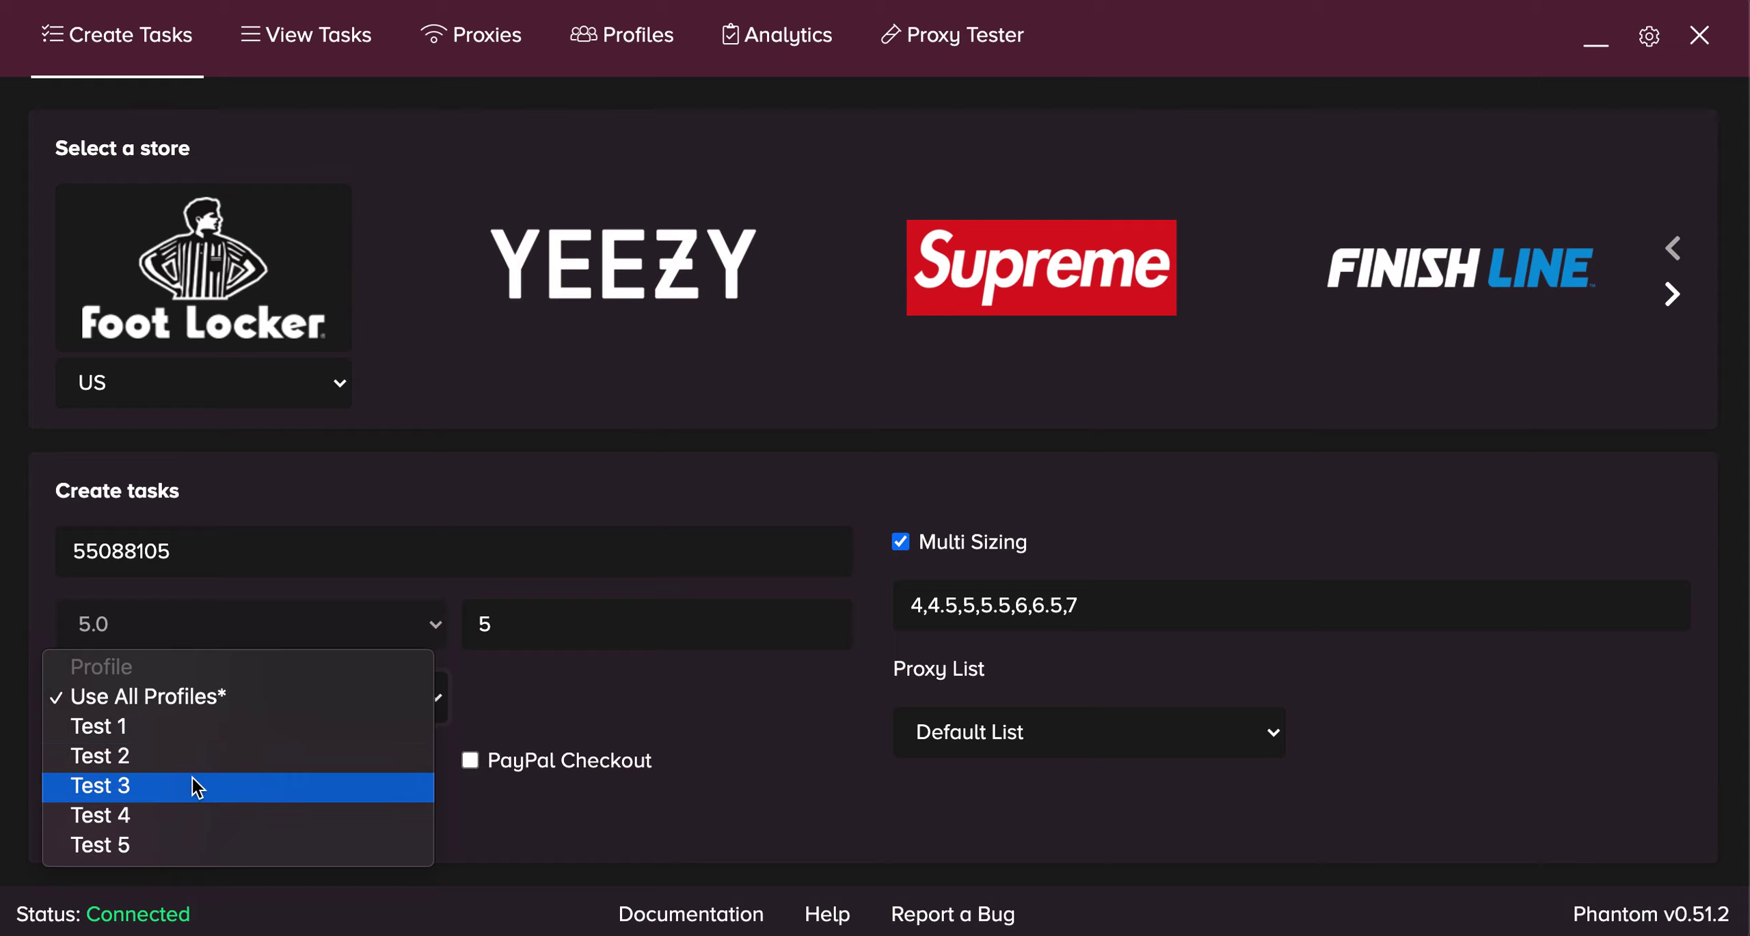
{"action": "left_click", "coordinate": [643, 719]}
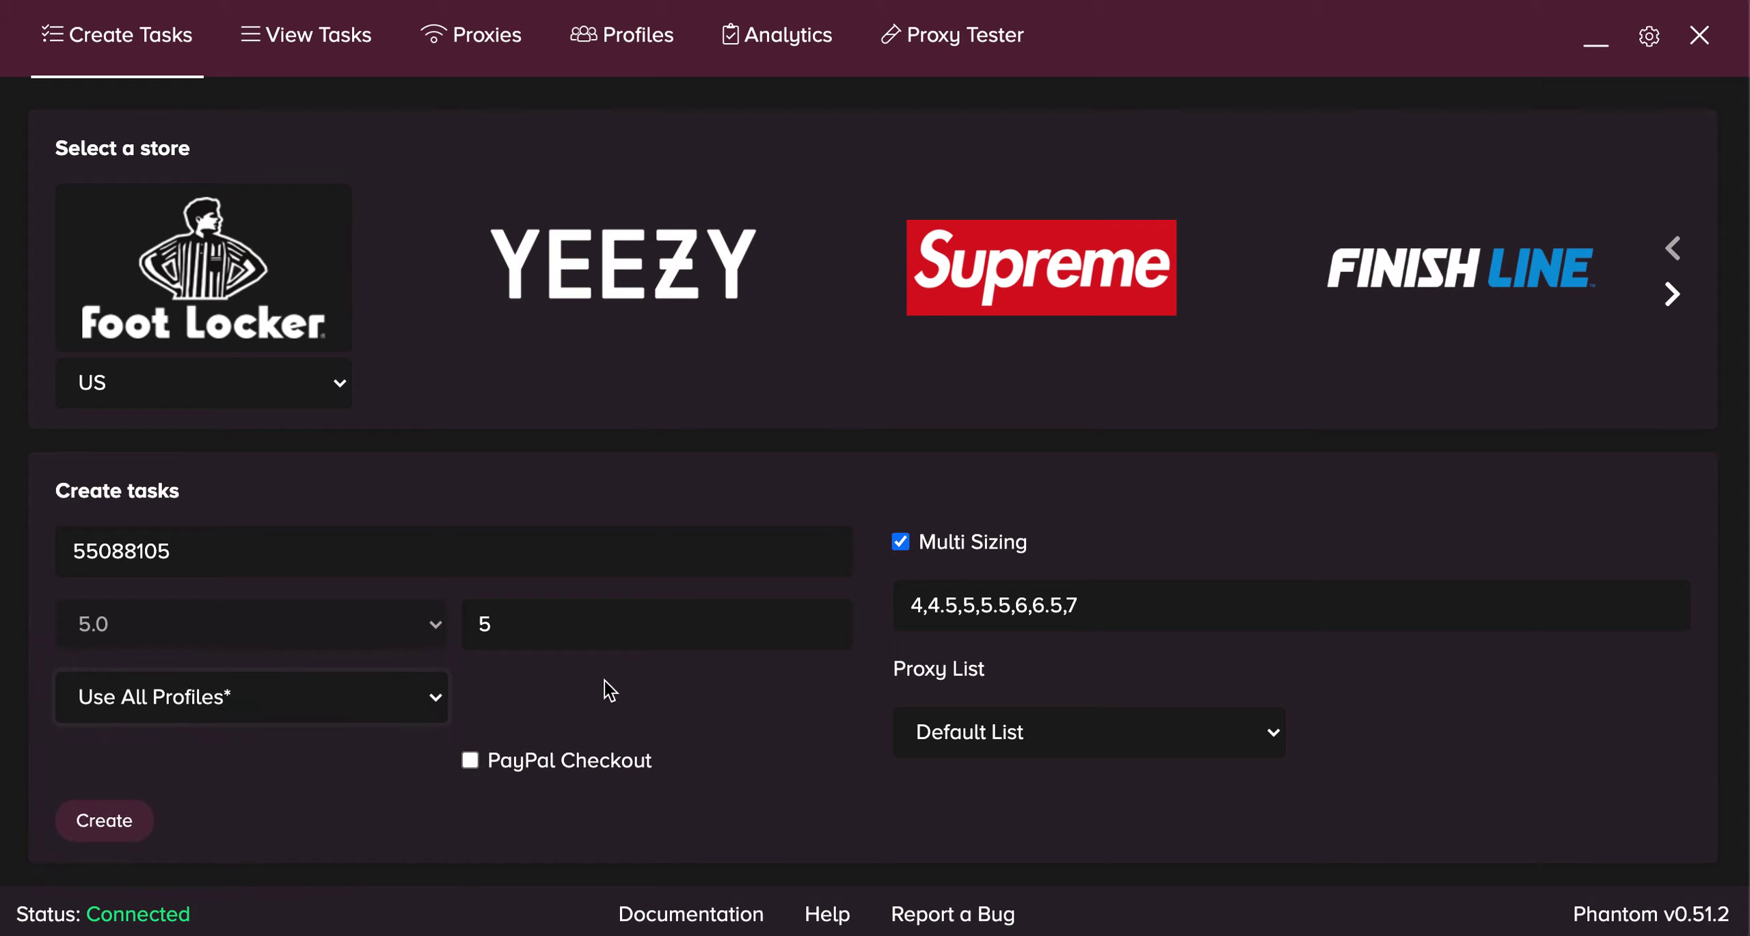
Step: Enable PayPal Checkout and choose Default List as the proxy list
{"action": "left_click", "coordinate": [469, 759]}
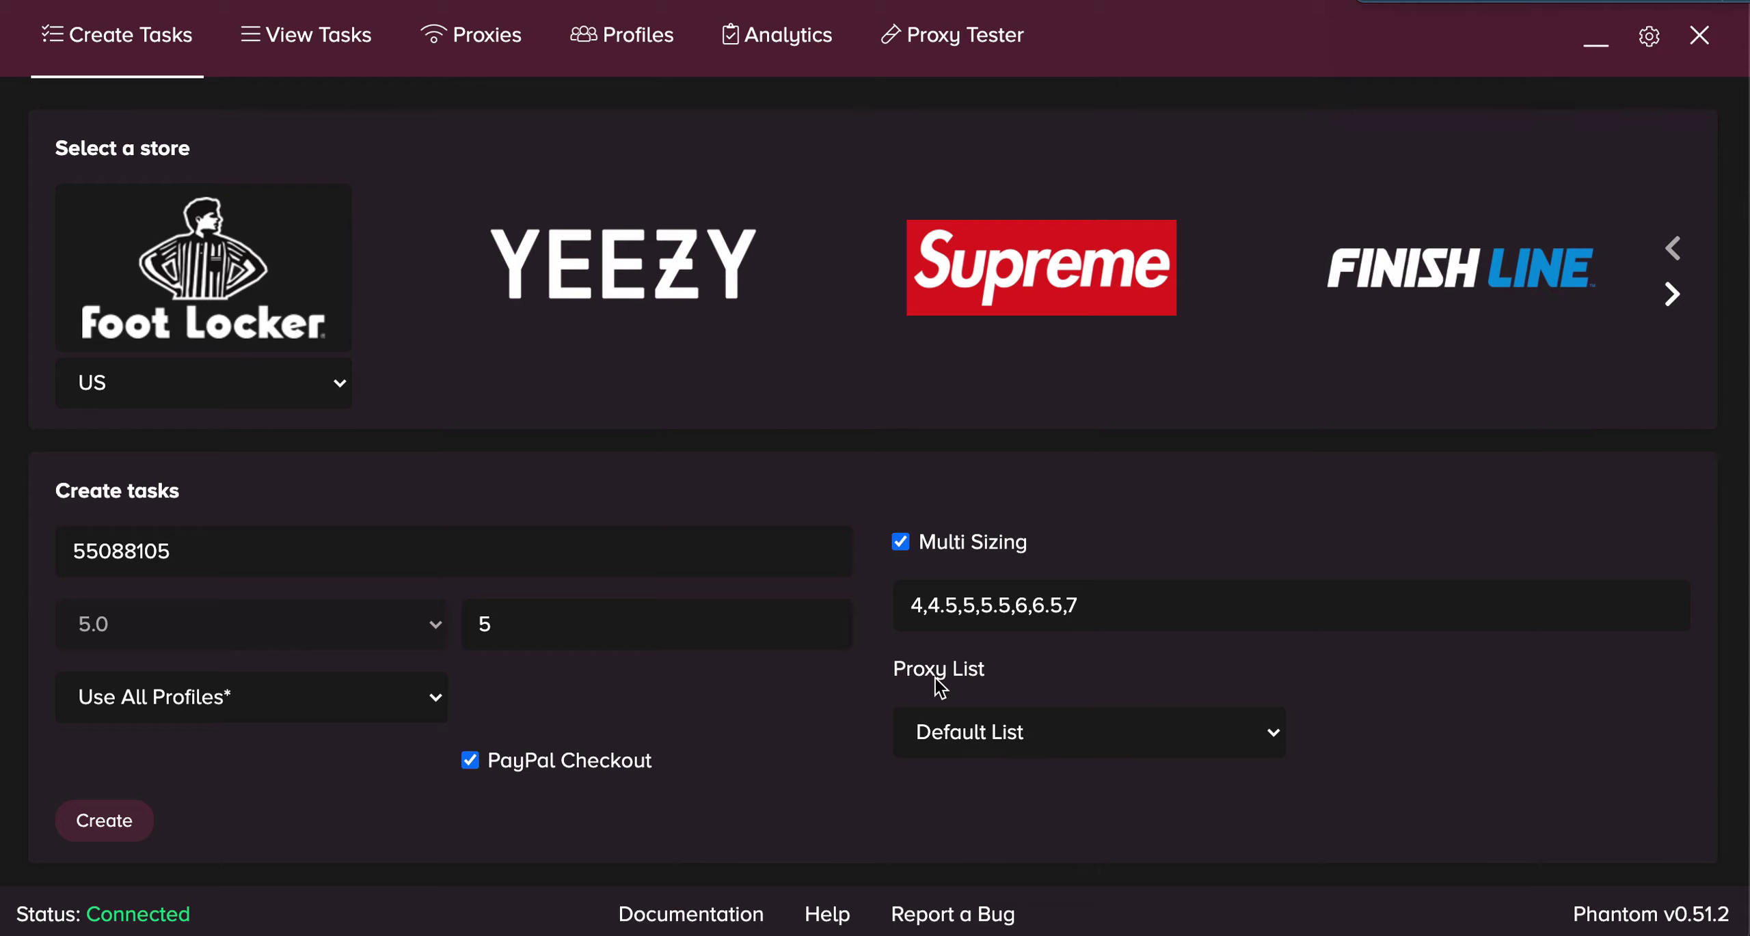
{"action": "left_click", "coordinate": [964, 728]}
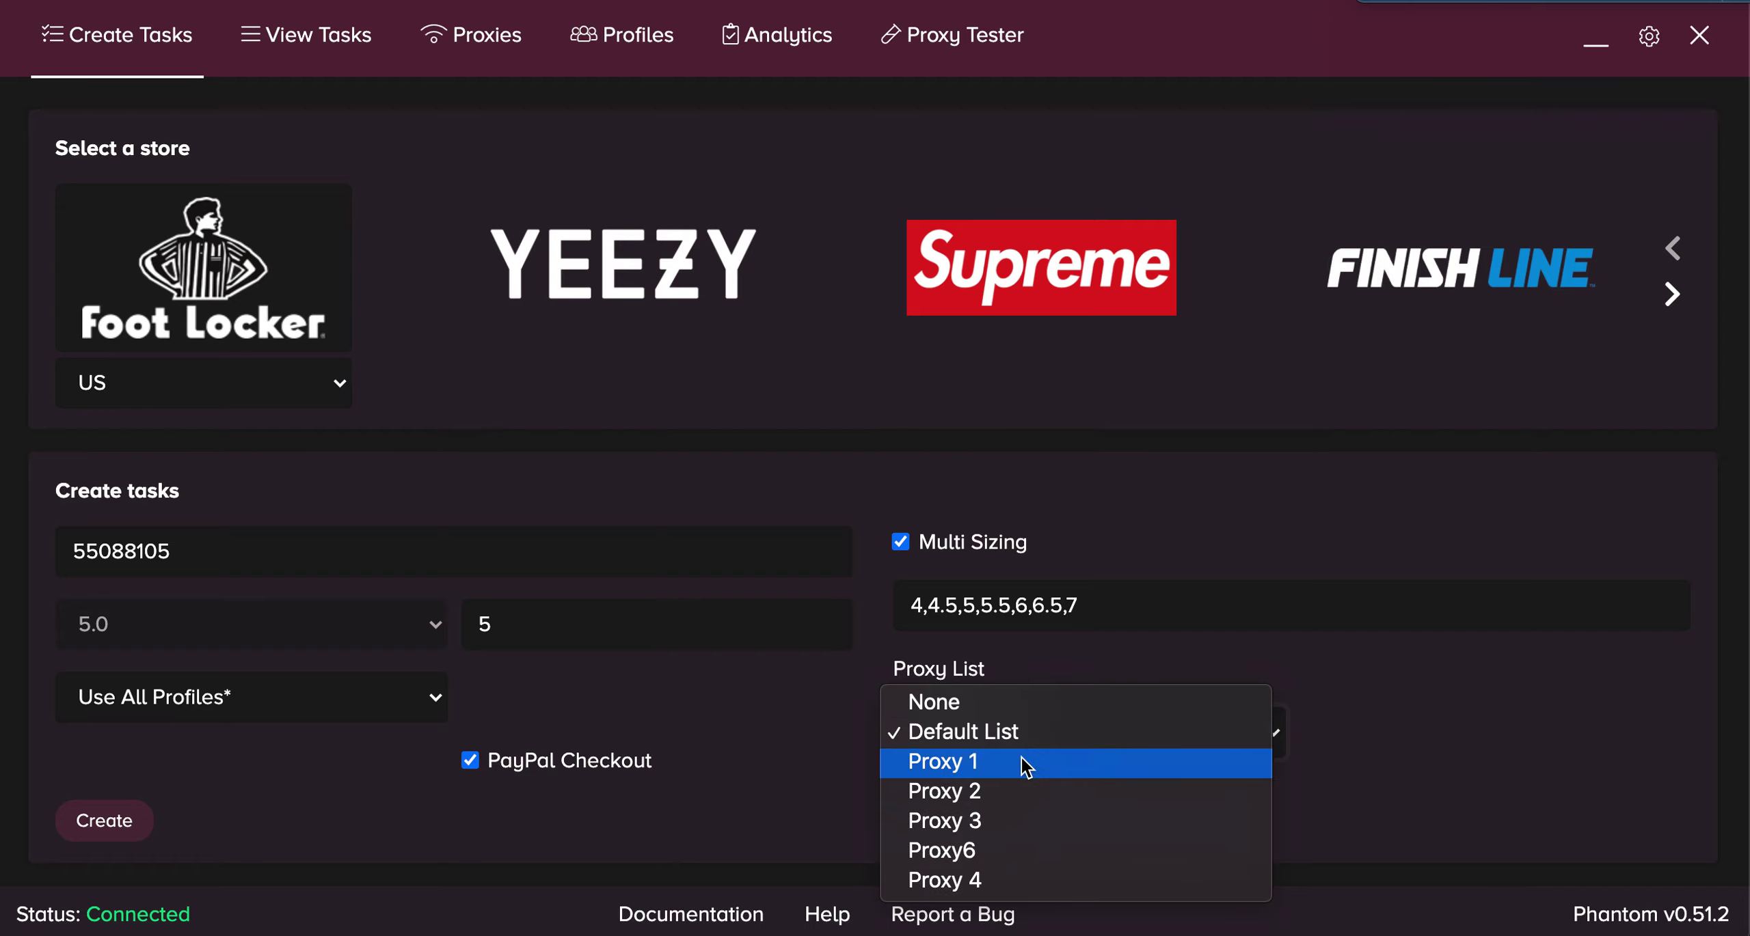
{"action": "left_click", "coordinate": [1028, 701]}
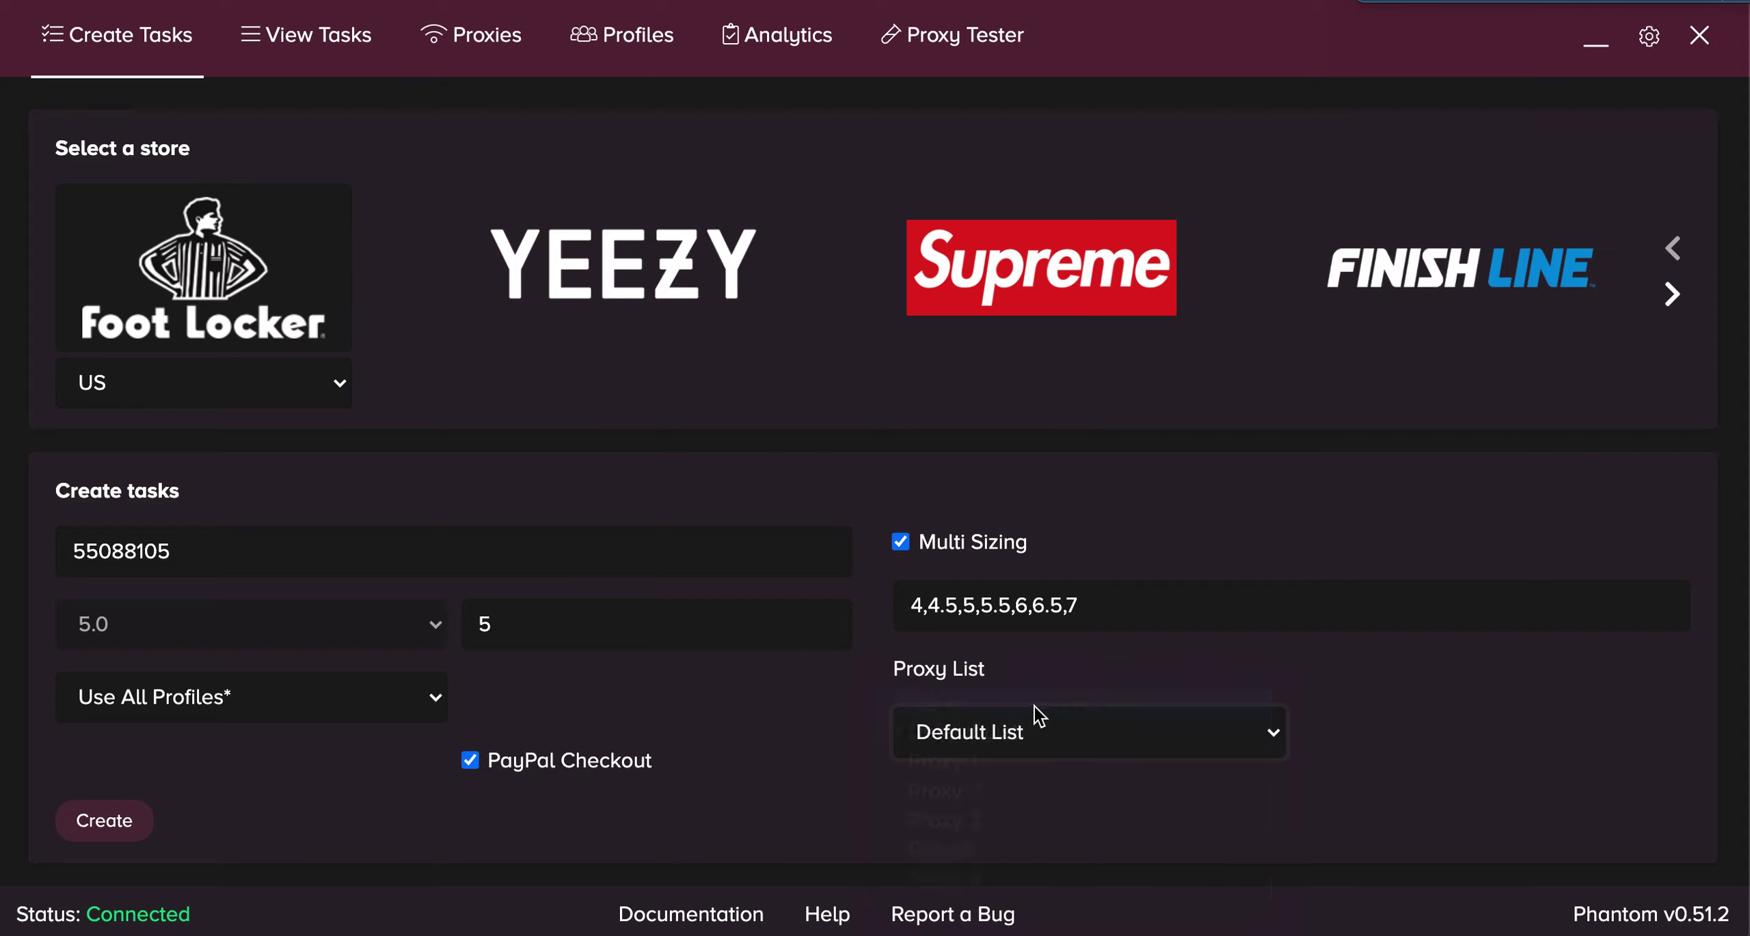
{"action": "left_click", "coordinate": [1046, 730]}
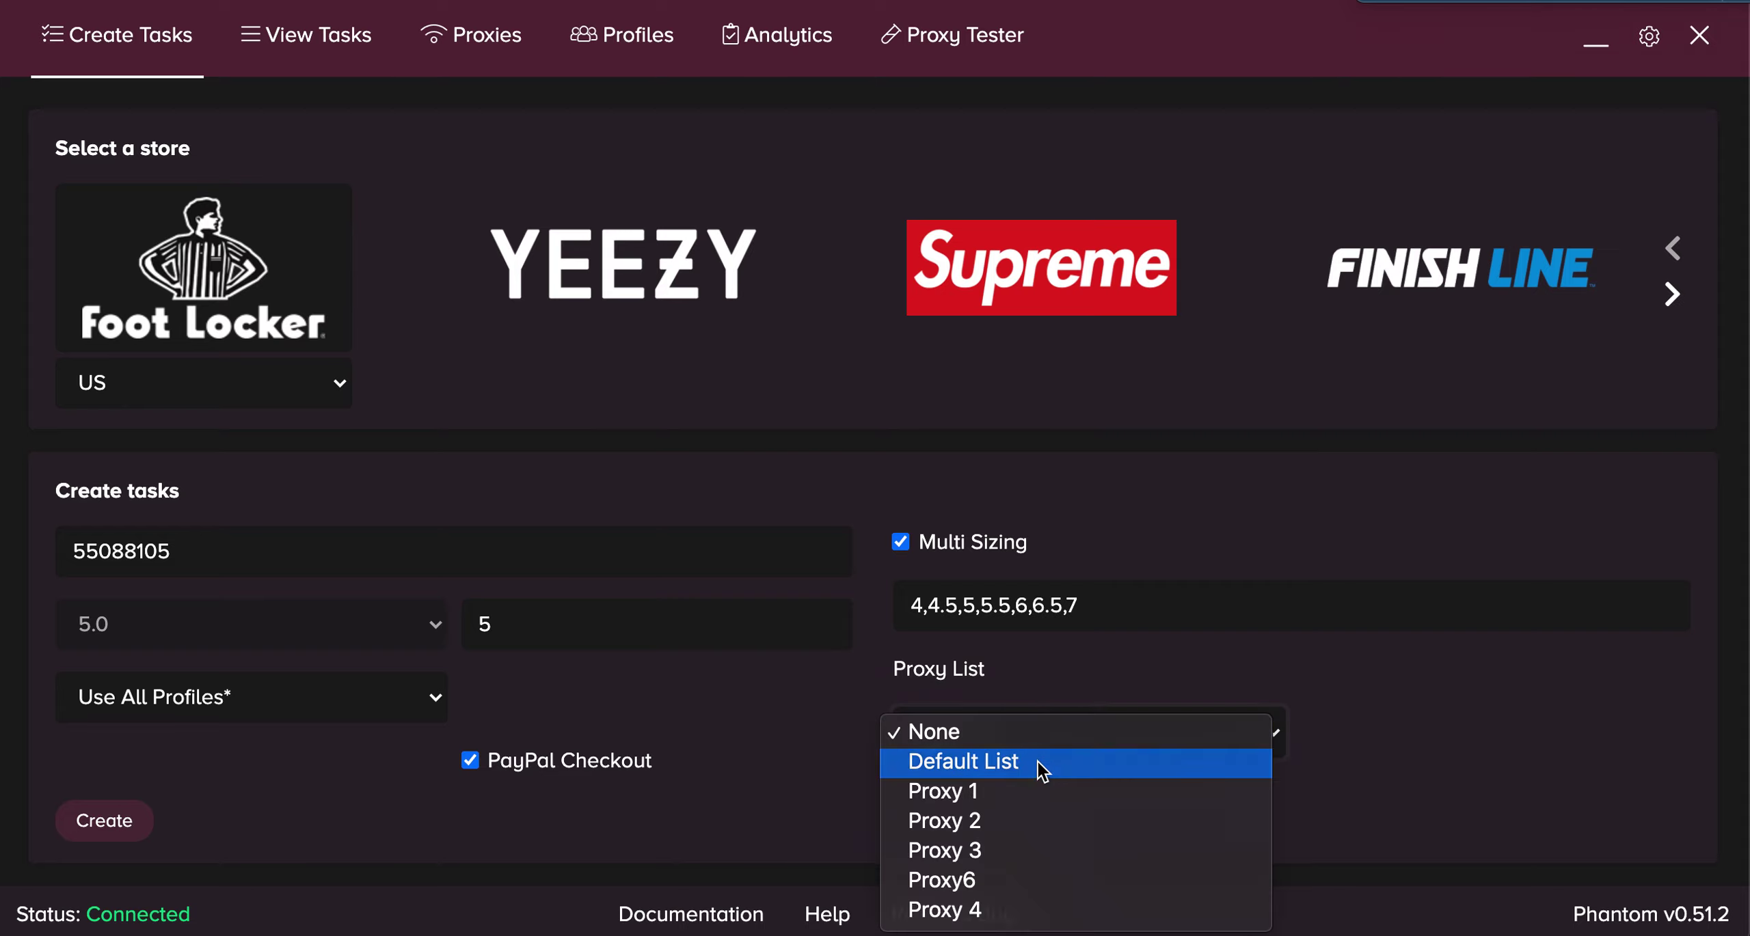
{"action": "left_click", "coordinate": [1044, 761]}
{"action": "left_click", "coordinate": [1039, 746]}
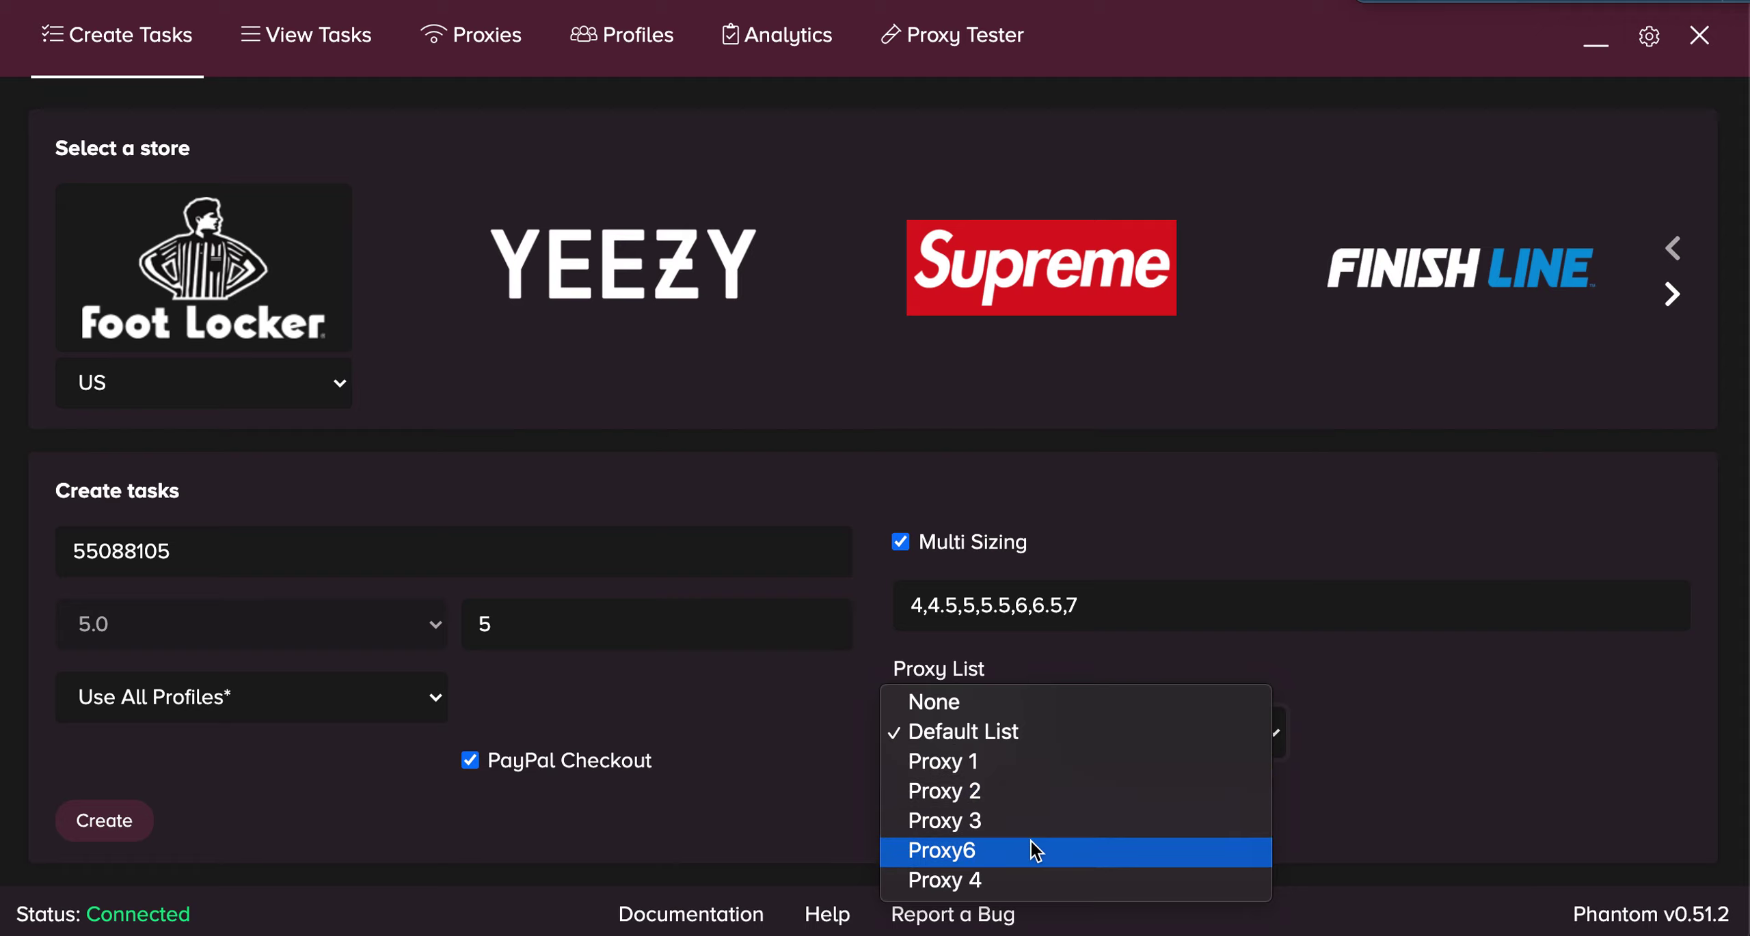
{"action": "left_click", "coordinate": [830, 738]}
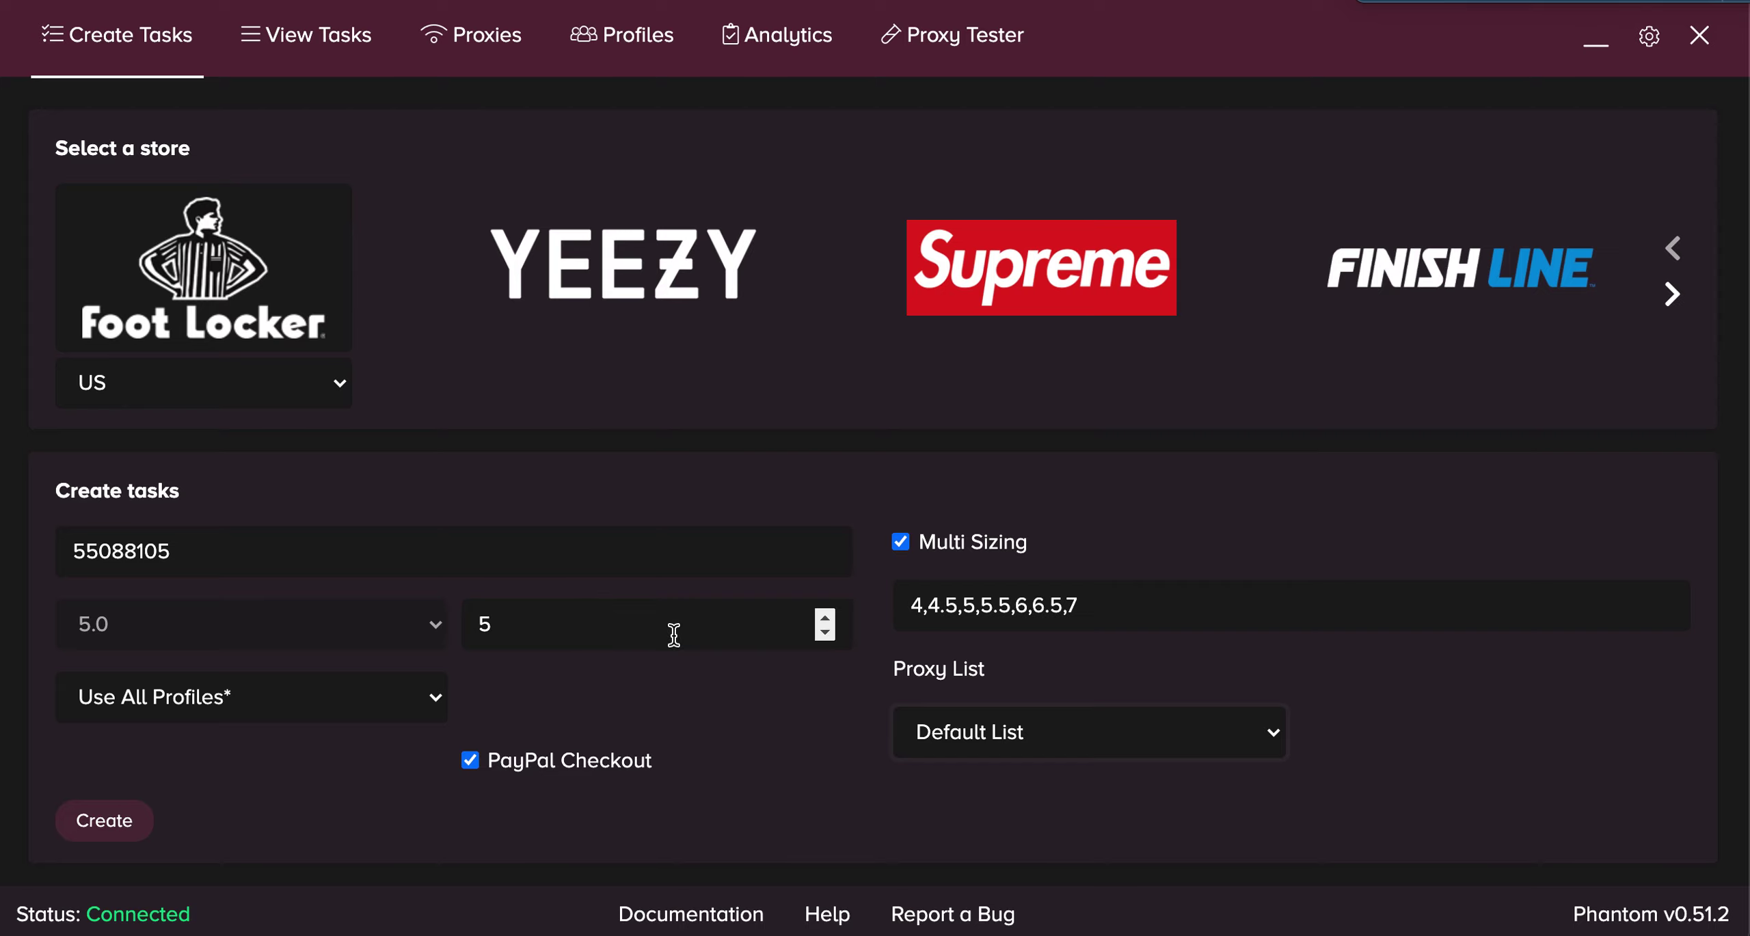
Step: Create the Foot Locker tasks and review them in the task list
{"action": "left_click", "coordinate": [372, 690]}
{"action": "left_click", "coordinate": [481, 688]}
{"action": "left_click", "coordinate": [104, 821]}
{"action": "left_click", "coordinate": [355, 45]}
{"action": "scroll", "coordinate": [806, 585], "scroll_direction": "down", "scroll_amount": 10}
{"action": "scroll", "coordinate": [808, 585], "scroll_direction": "up", "scroll_amount": 10}
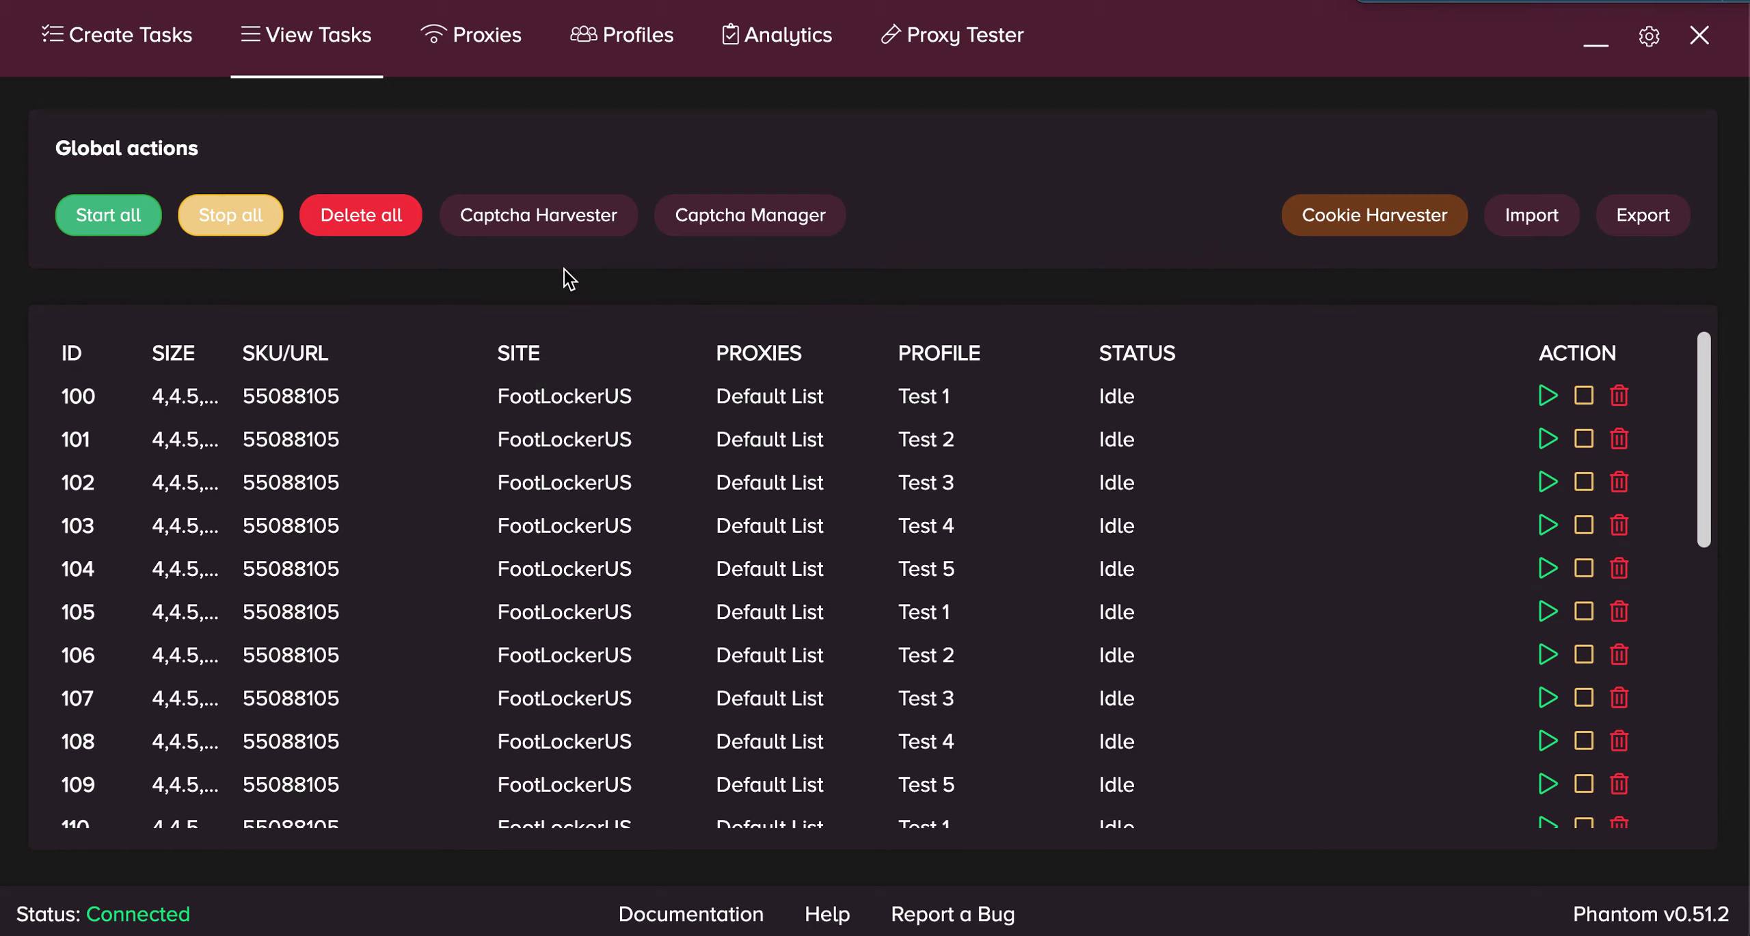
Step: Return to task creation and select another store in place of Foot Locker
{"action": "left_click", "coordinate": [172, 39]}
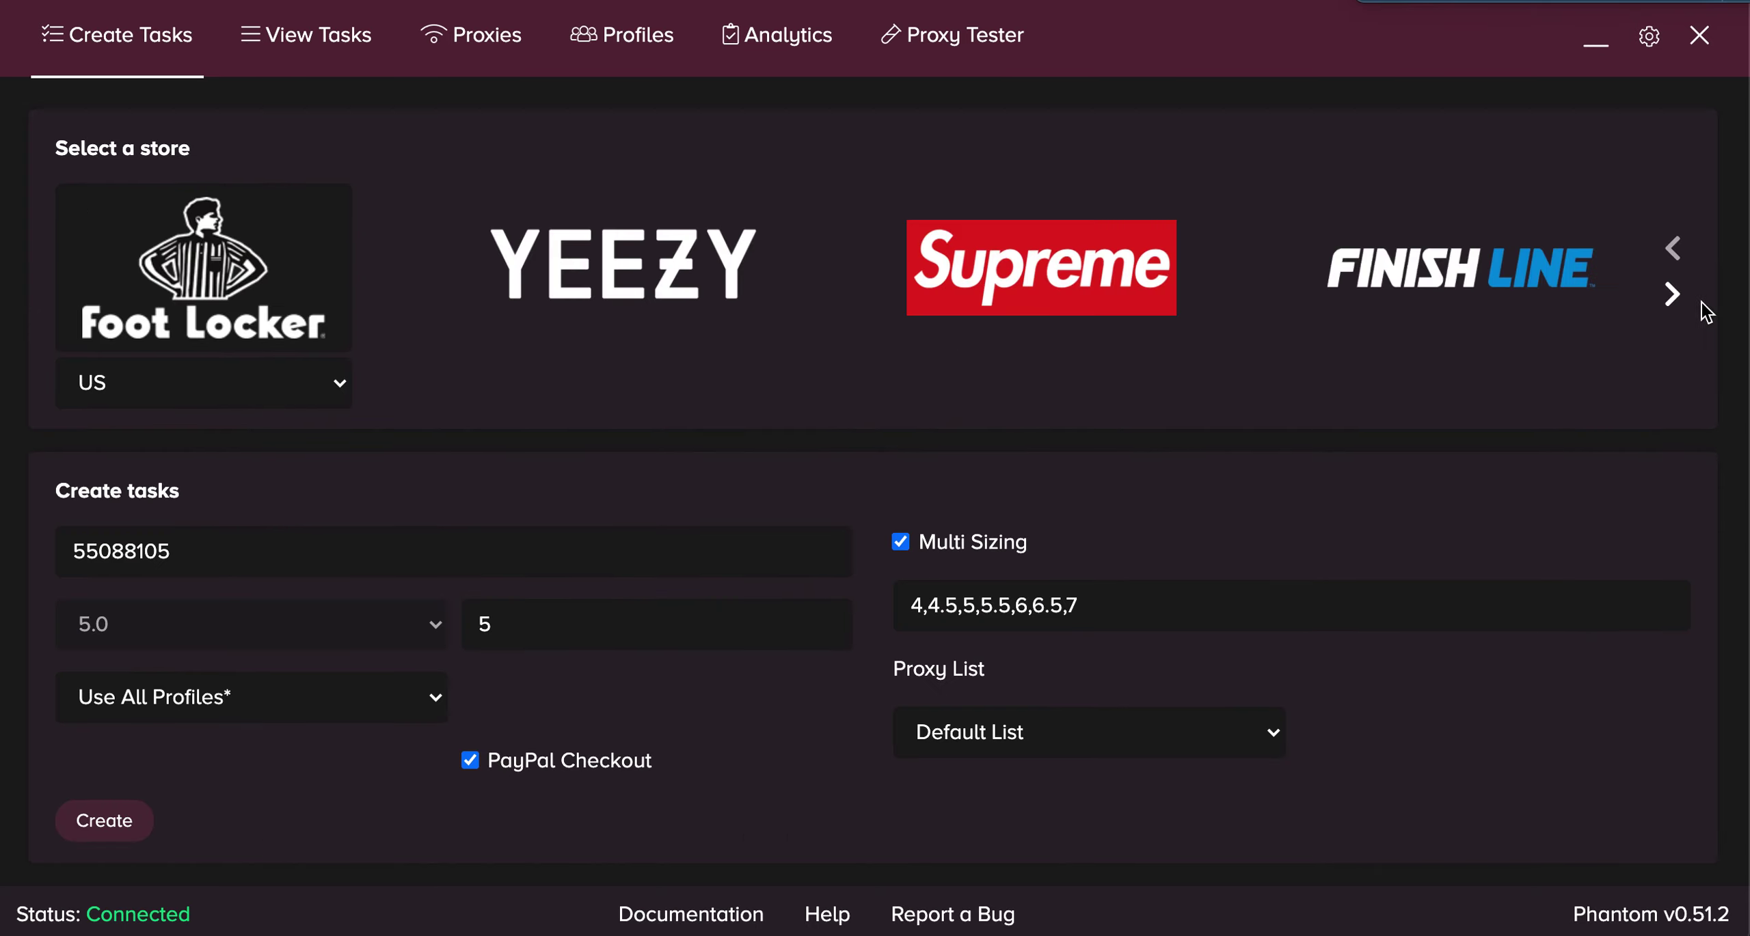
{"action": "left_click", "coordinate": [1679, 306]}
{"action": "left_click", "coordinate": [1679, 307]}
{"action": "left_click", "coordinate": [1680, 309]}
{"action": "left_click", "coordinate": [1079, 272]}
{"action": "left_click", "coordinate": [1672, 295]}
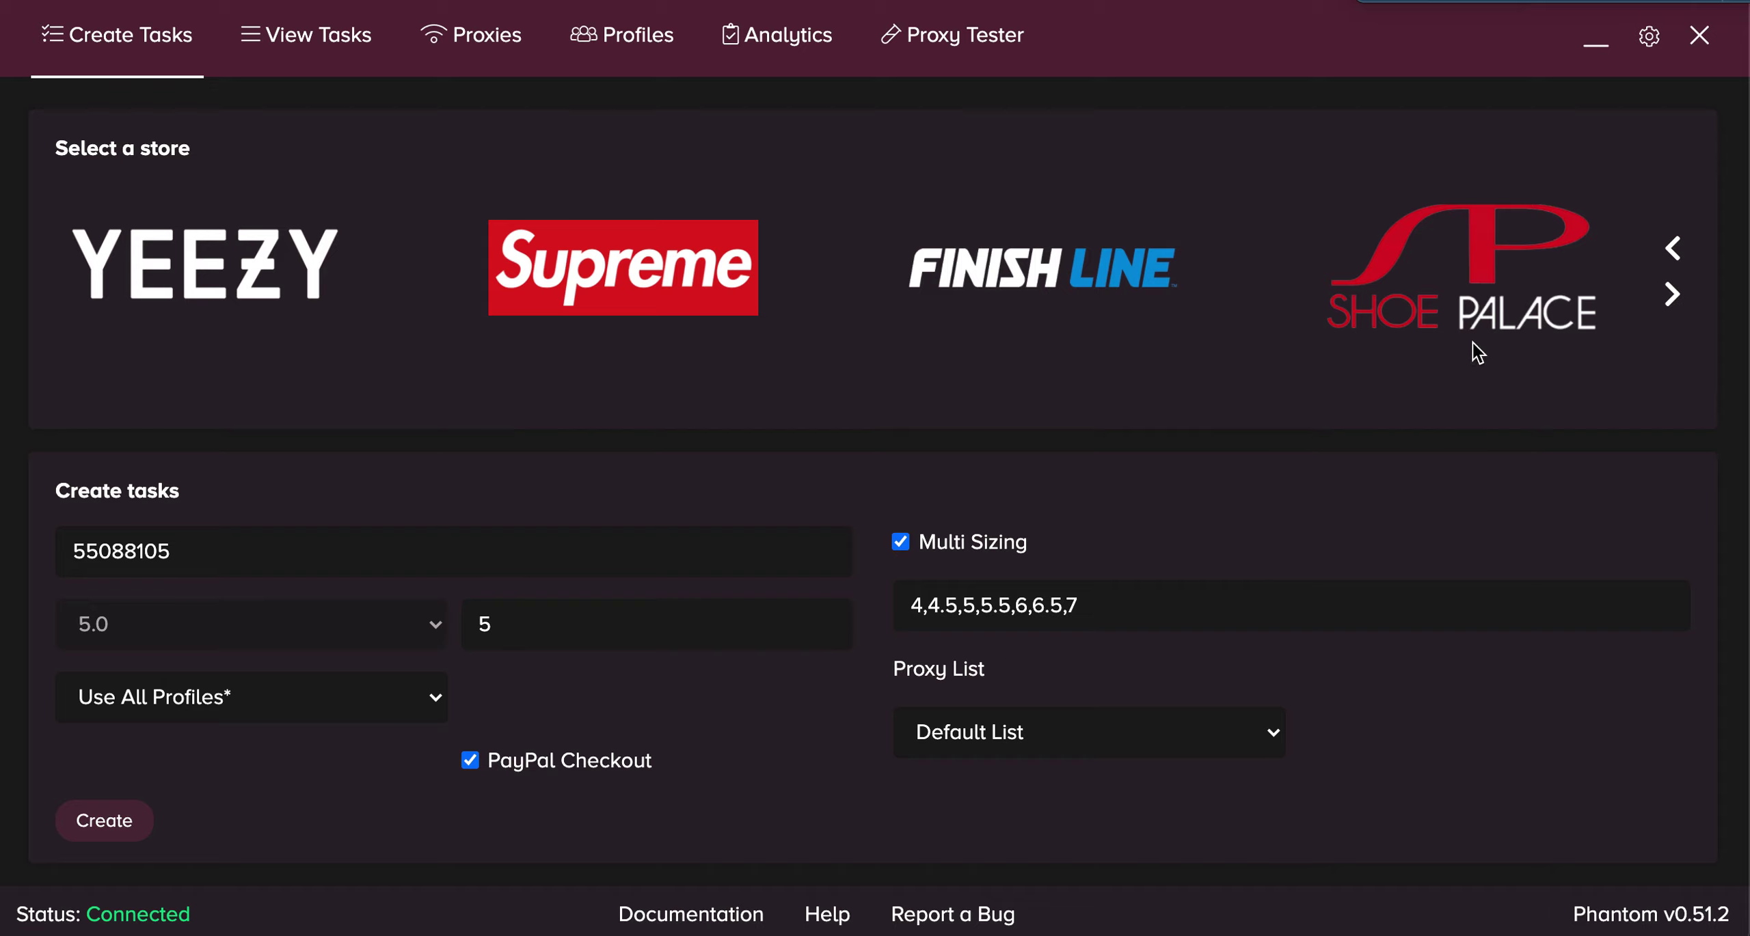
{"action": "left_click", "coordinate": [1673, 248]}
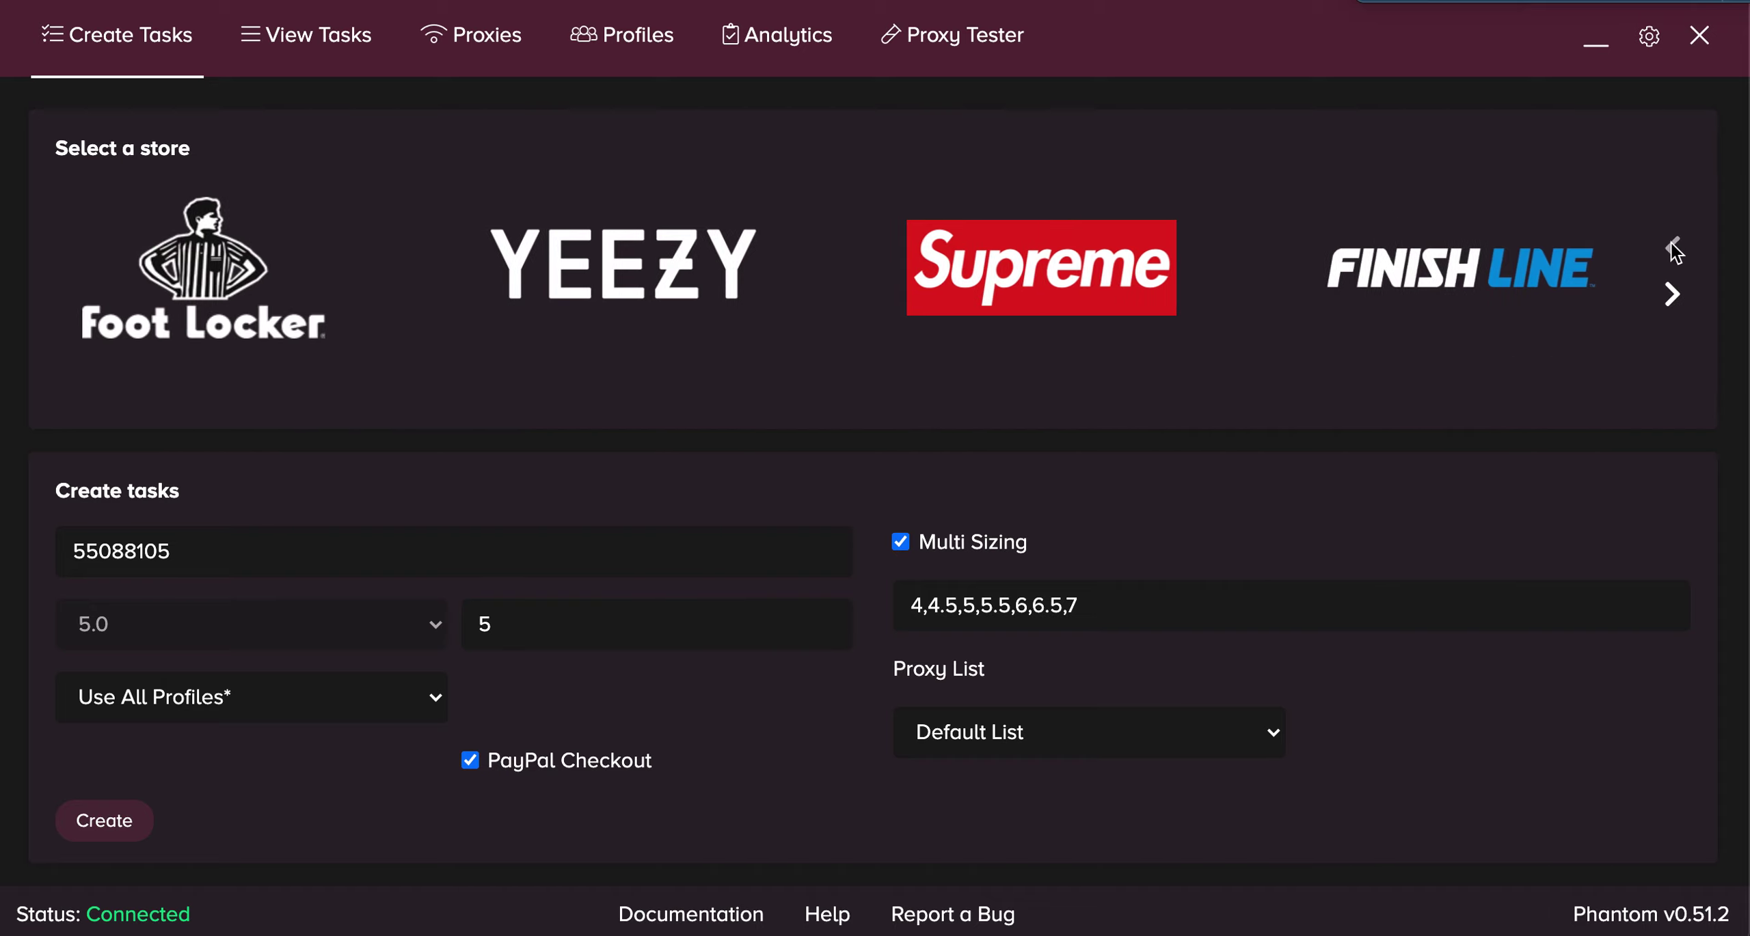